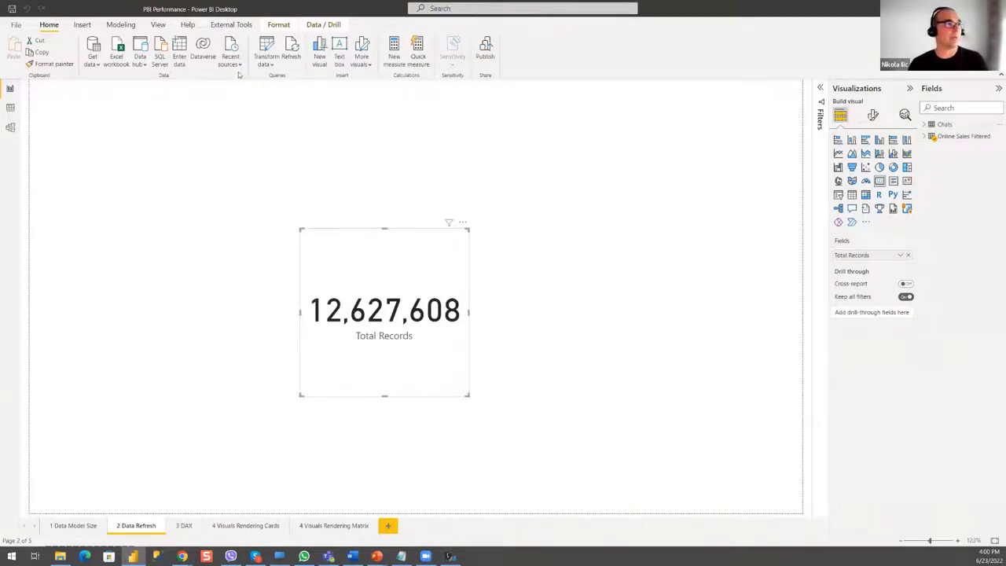
Open the Online Sales Filtered query in Power Query Editor and expand DimCustomer to only the FirstName and Gender columns
left_click(267, 47)
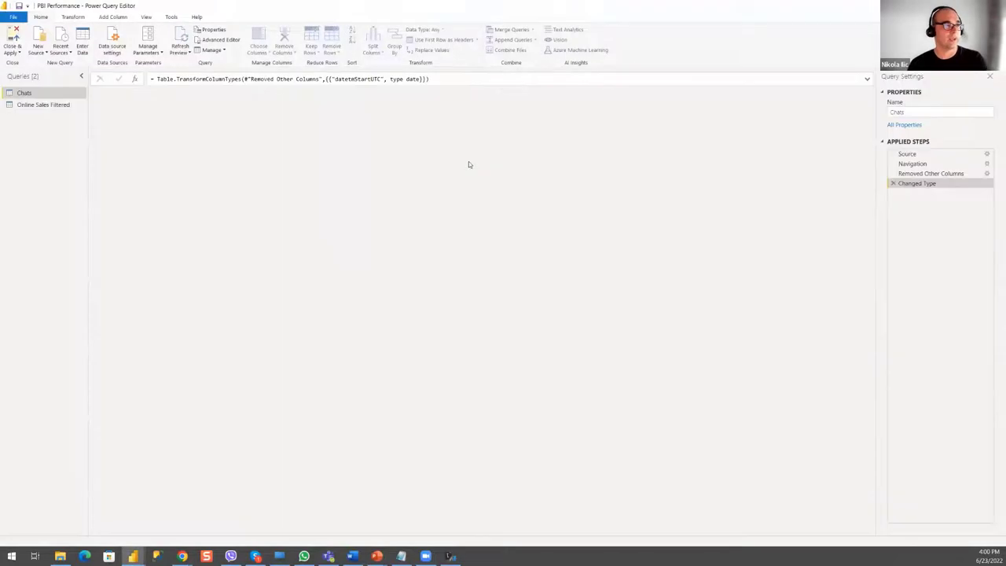
left_click(40, 104)
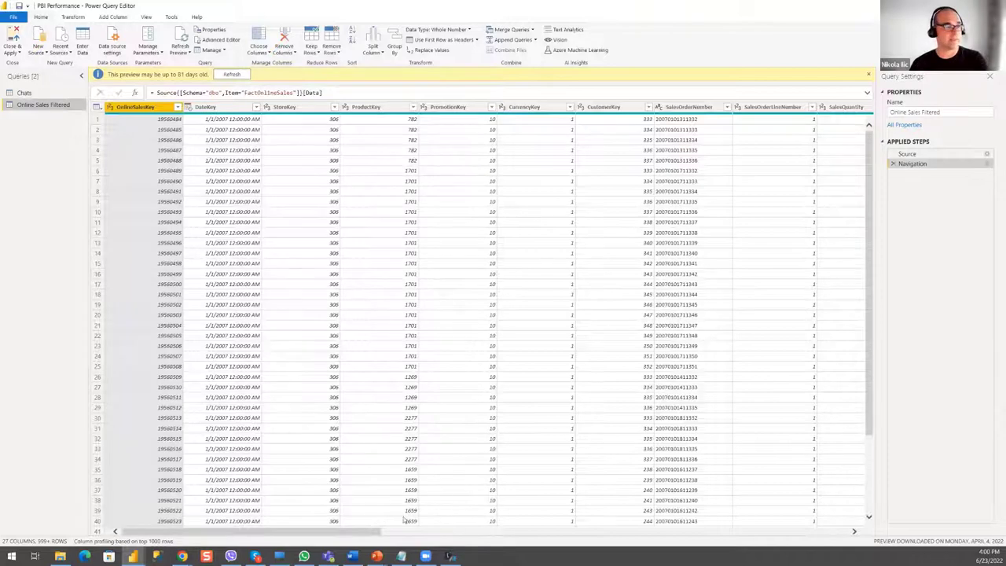
left_click_drag(367, 537, 550, 531)
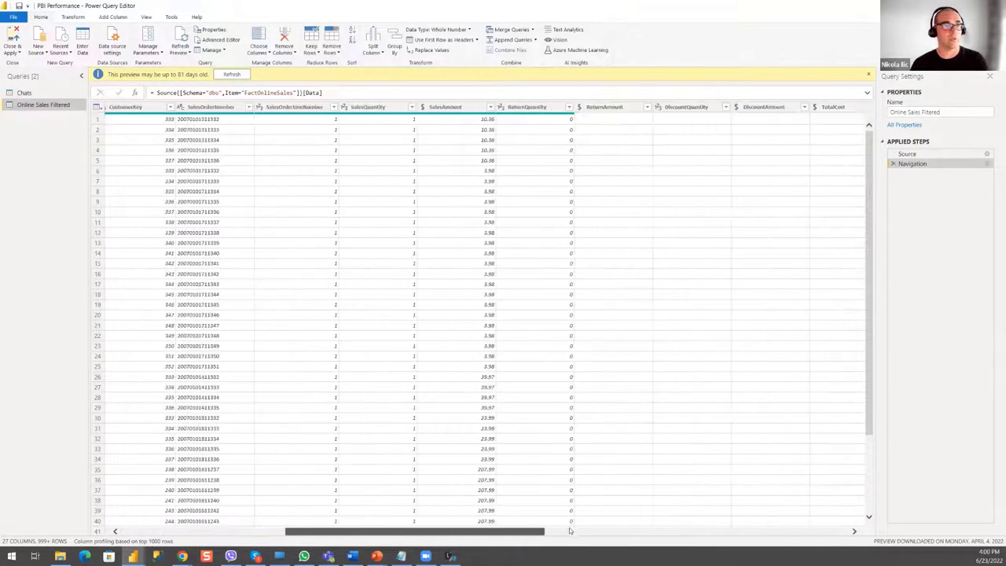
left_click_drag(652, 525, 806, 529)
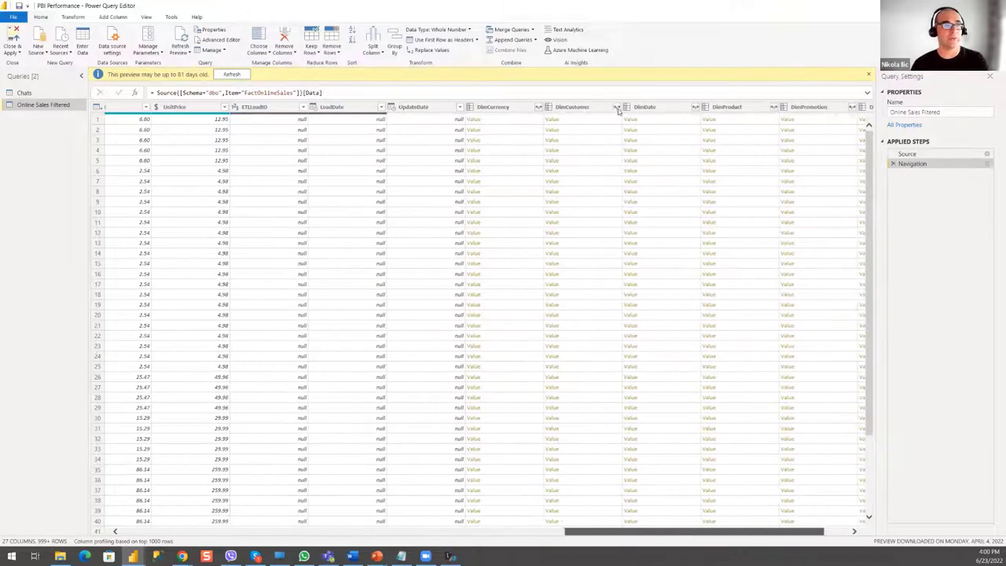
left_click(617, 109)
left_click(473, 146)
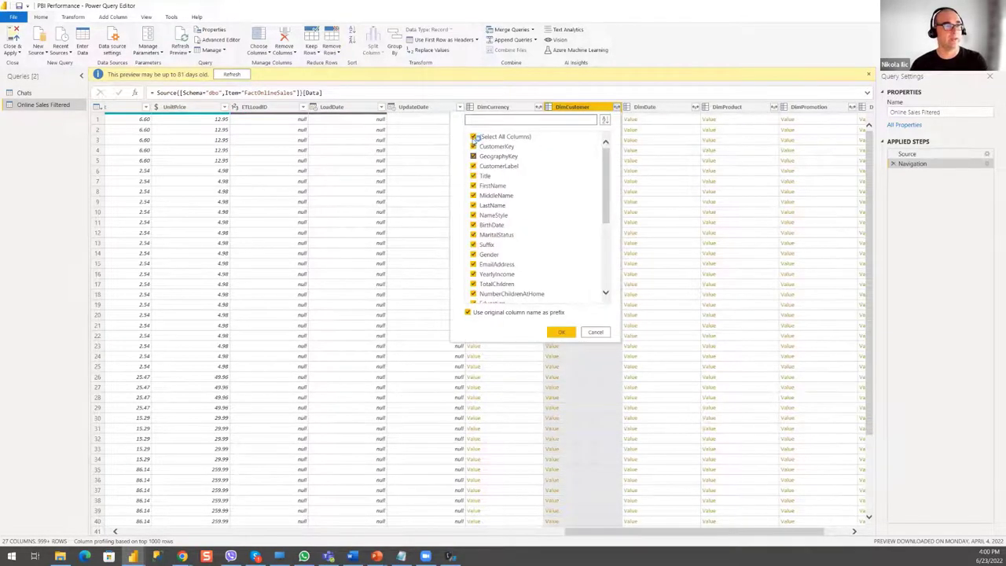
left_click(473, 136)
left_click(473, 186)
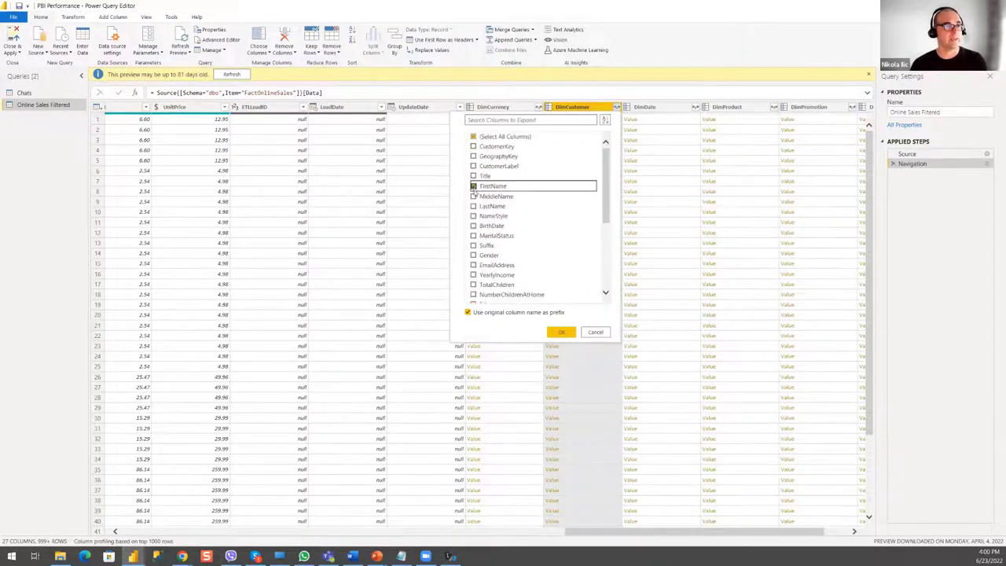
left_click(473, 255)
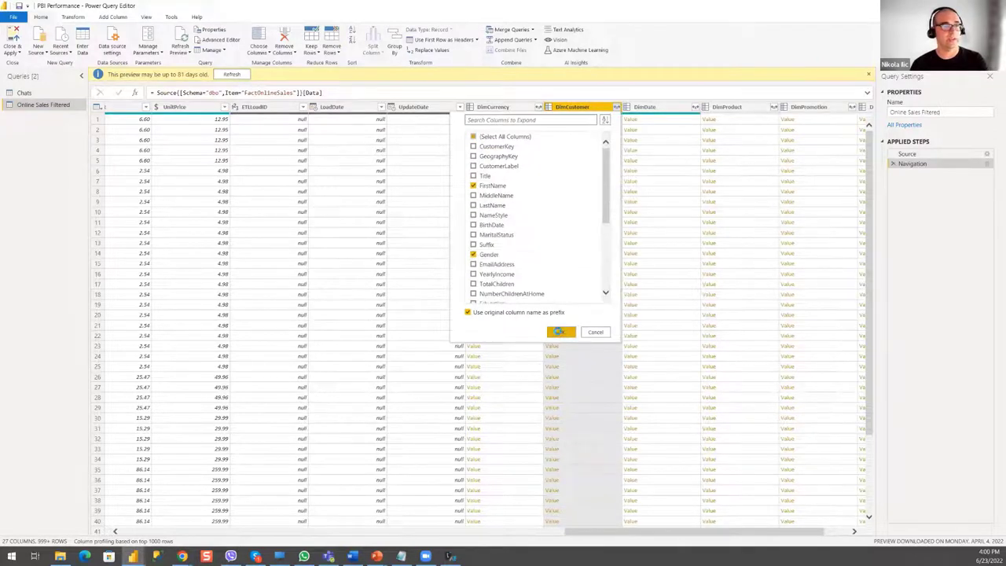
left_click(558, 332)
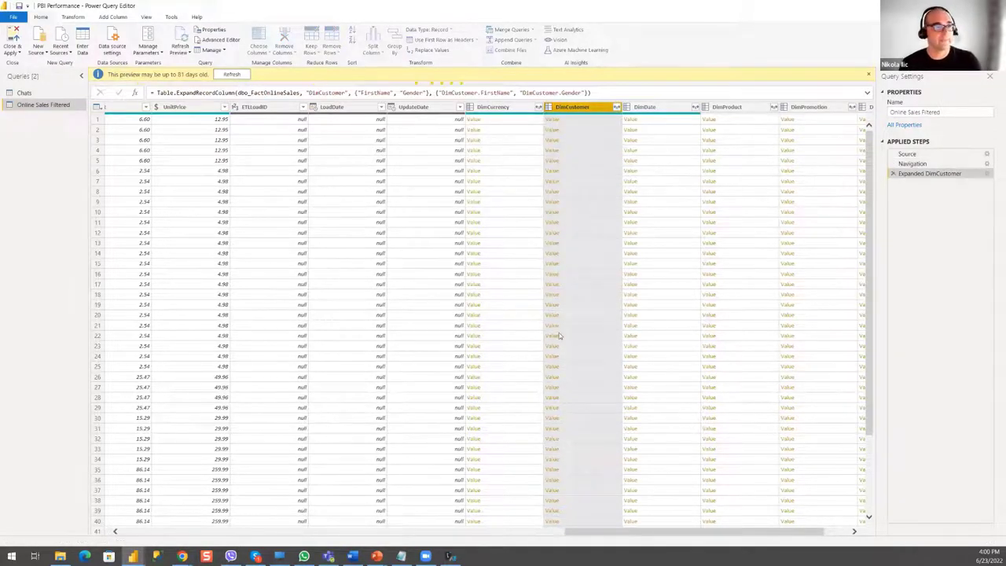
Transform the text in the DimCustomer.FirstName column to uppercase
left_click(601, 94)
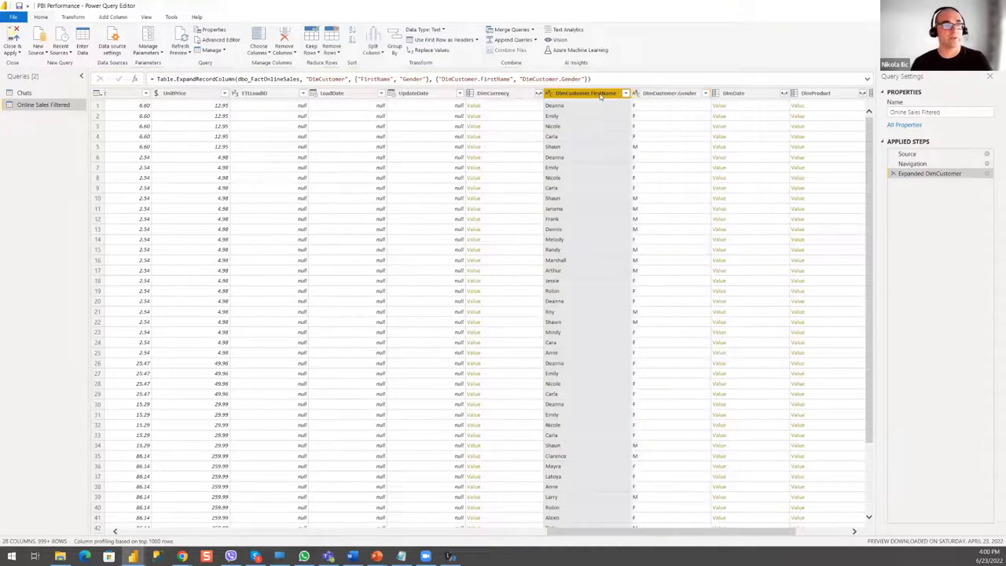
right_click(601, 95)
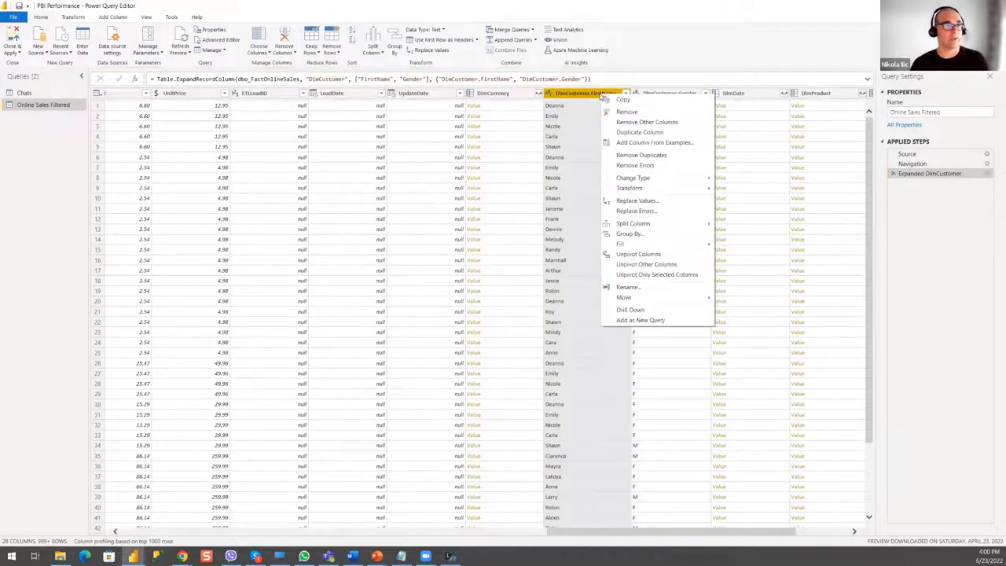
mouse_move(705, 192)
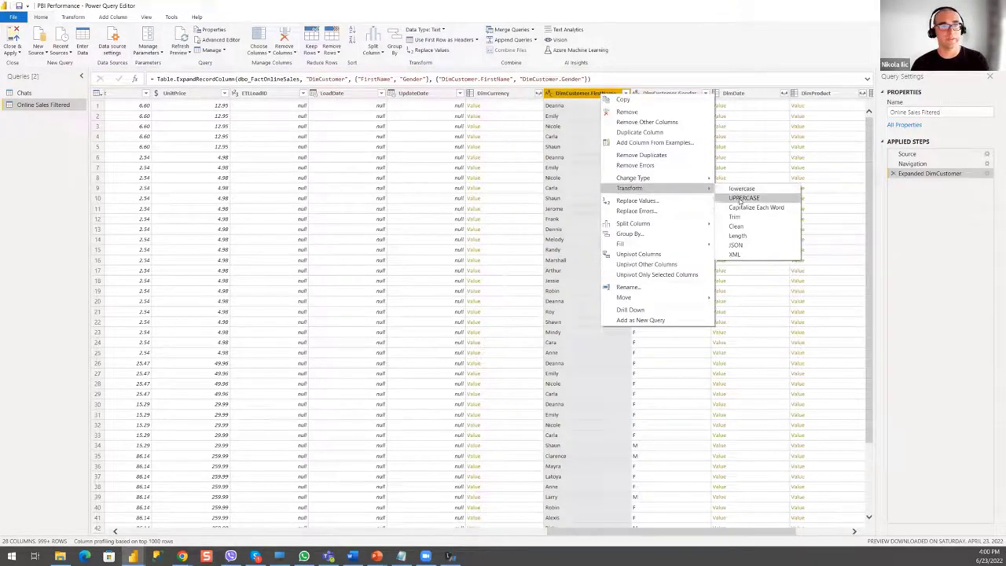
left_click(739, 197)
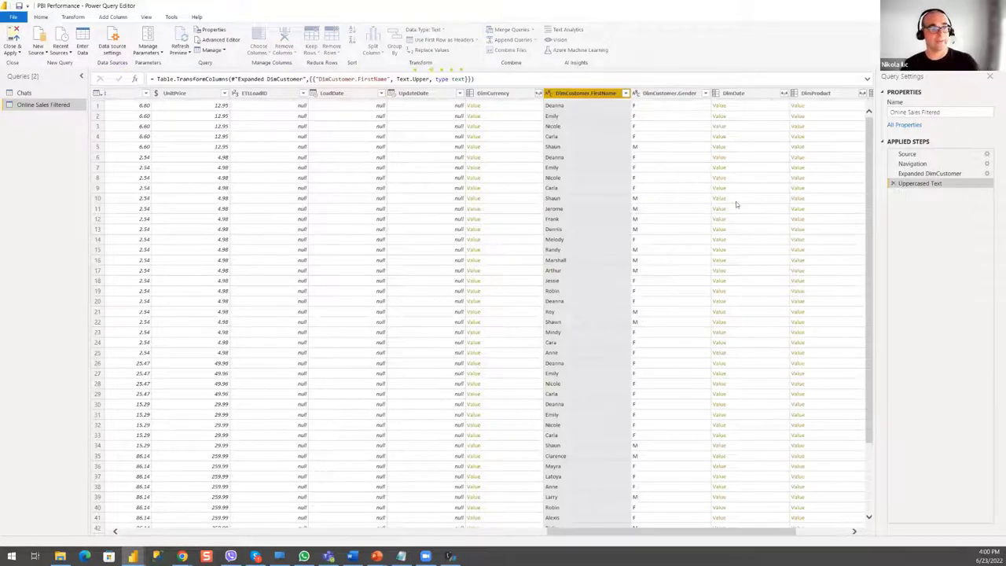
Change the data type of the DateKey column to Date
left_click_drag(664, 530, 601, 530)
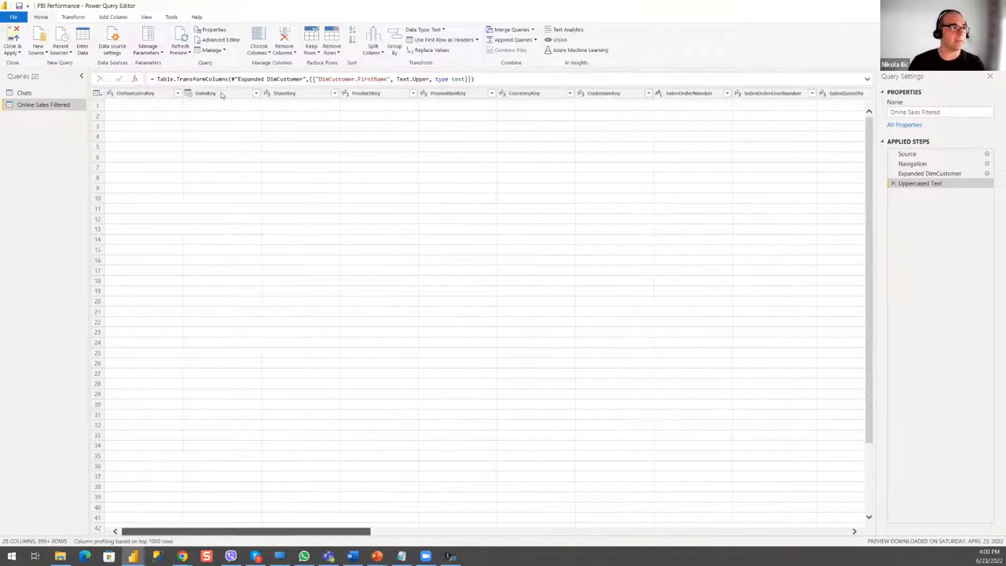
left_click(218, 95)
right_click(218, 95)
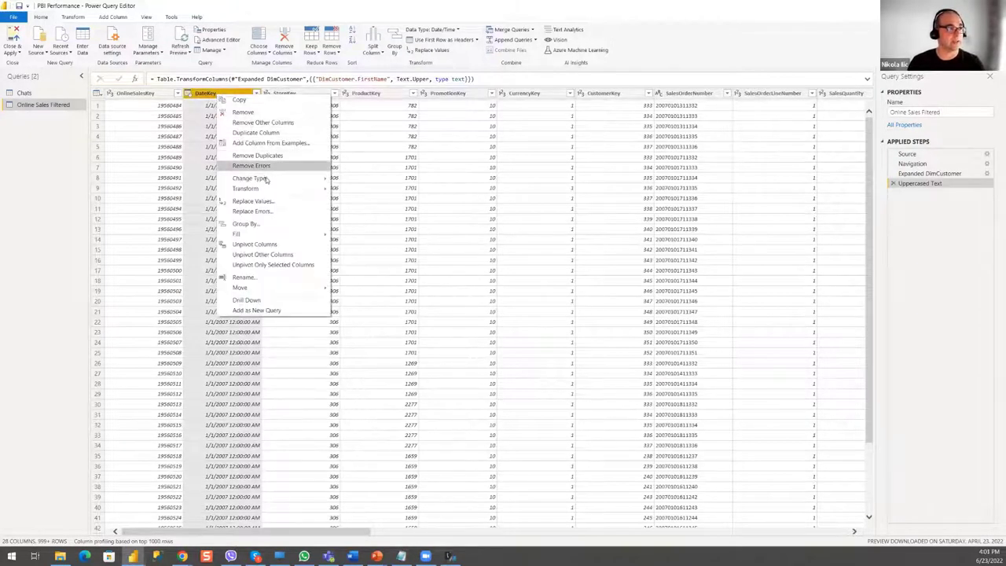
mouse_move(267, 179)
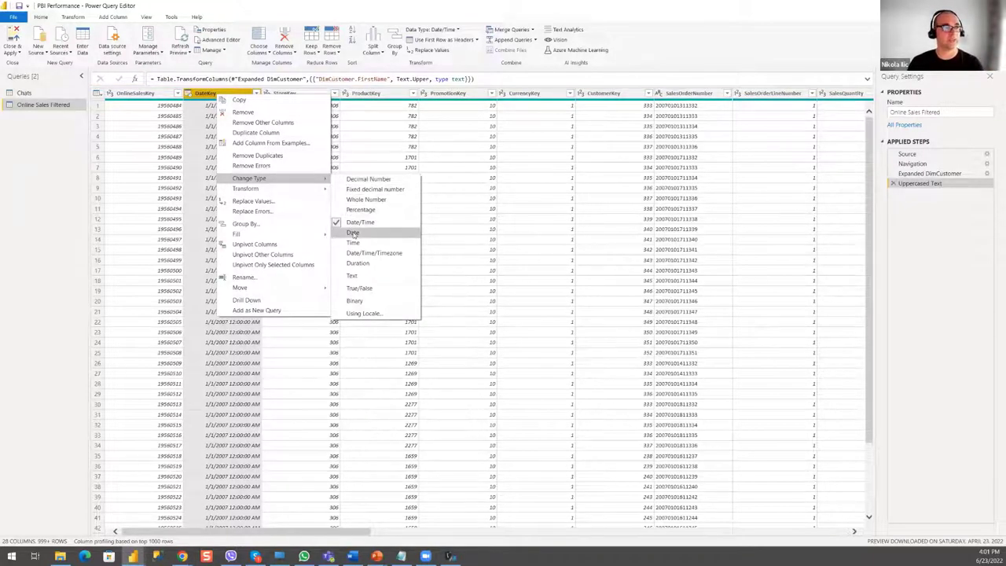
left_click(352, 234)
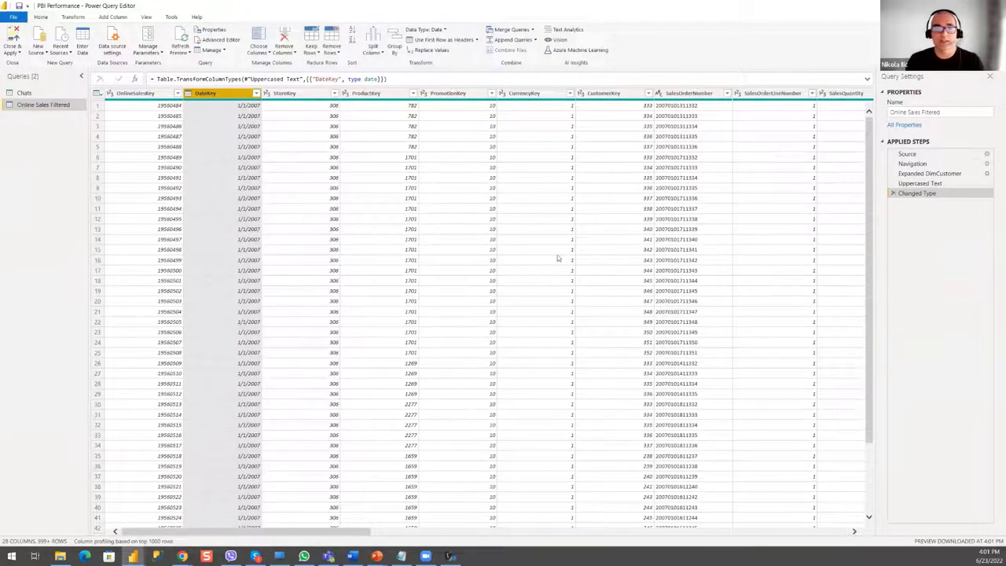
Apply the Absolute Value transformation to the SalesAmount column
scroll(354, 530, "right", 5)
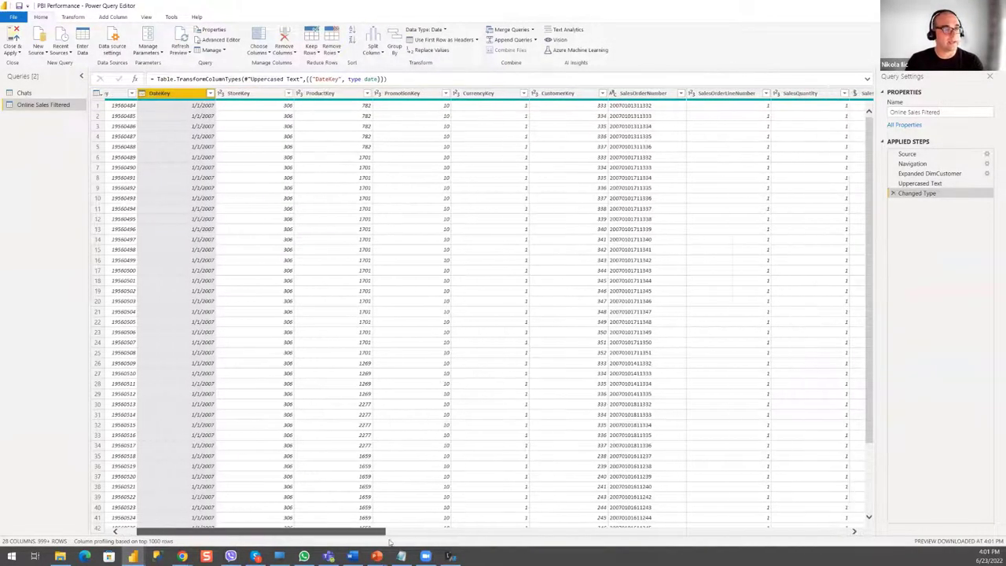
scroll(512, 112, "right", 5)
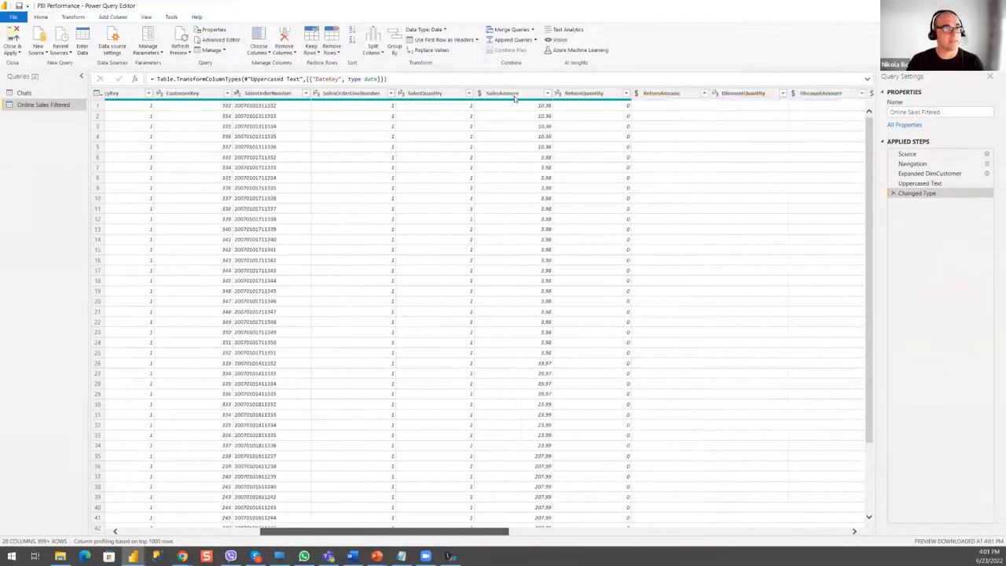
right_click(515, 92)
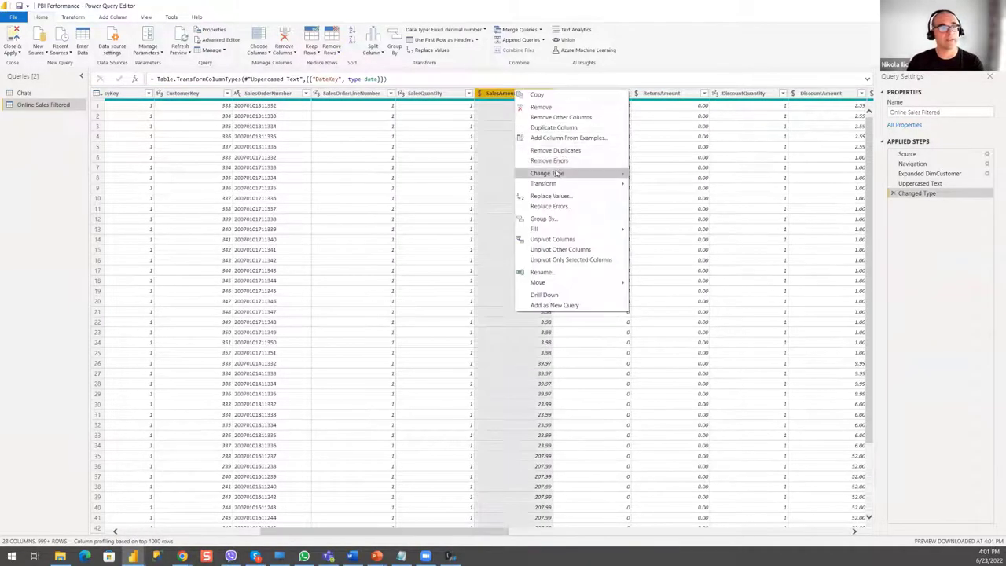
mouse_move(554, 184)
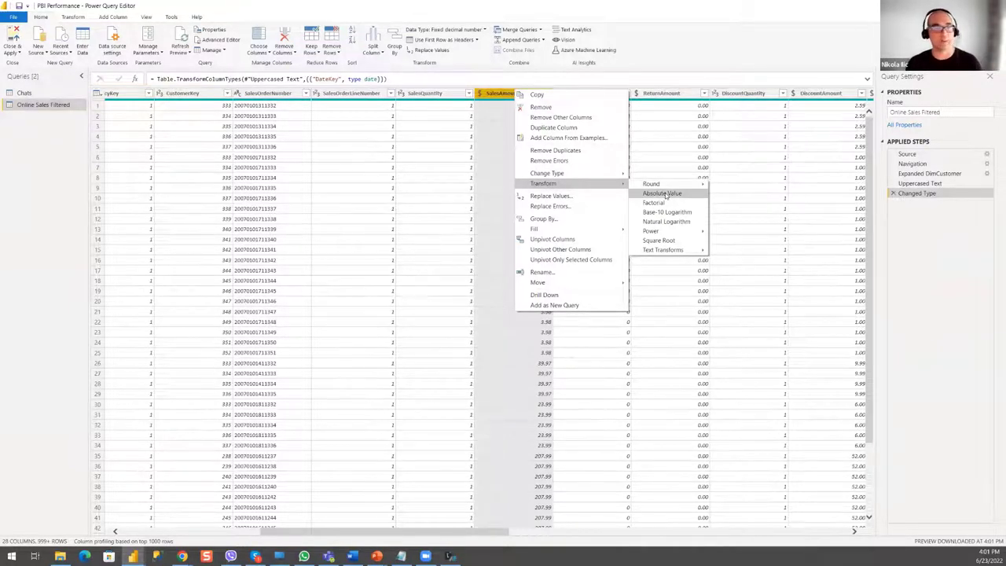
left_click(665, 194)
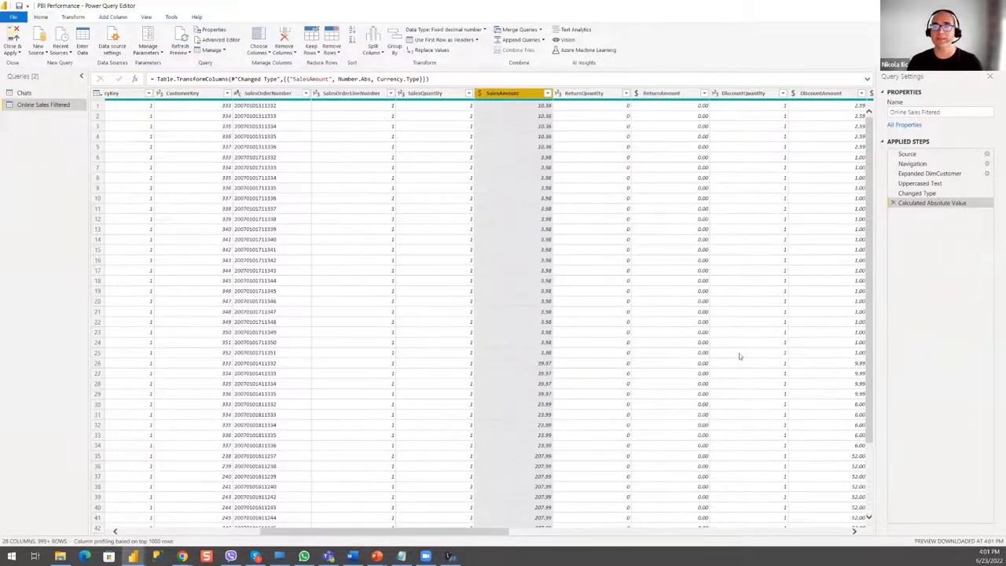
Filter the TotalCost column to keep only rows with a value greater than 5
left_click_drag(451, 536, 591, 526)
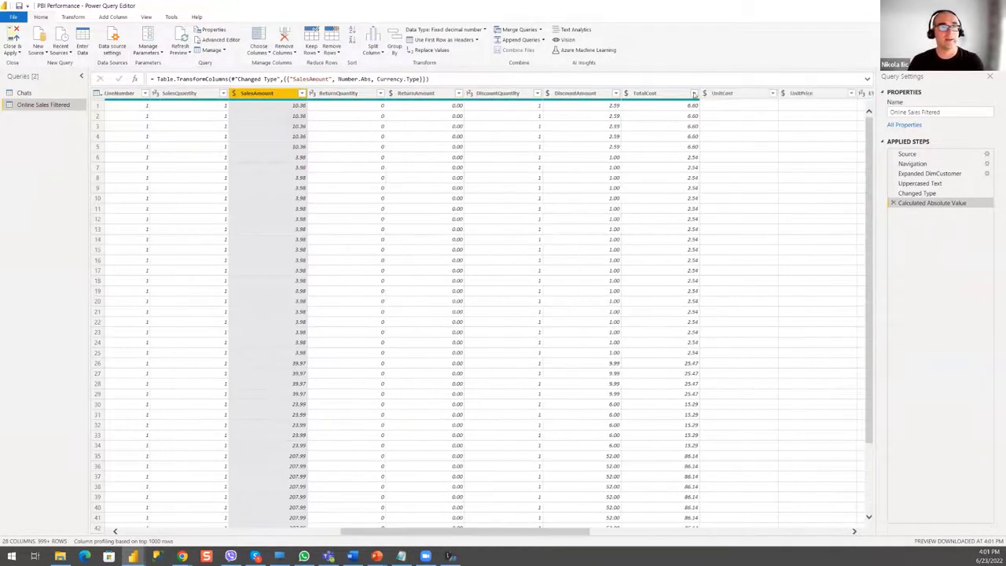
left_click(693, 92)
left_click(648, 164)
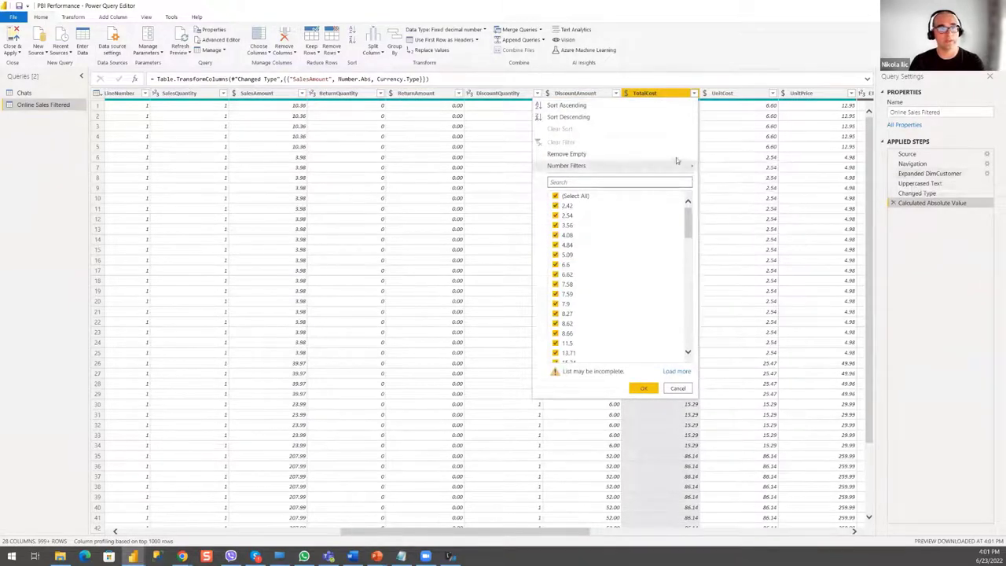
mouse_move(668, 168)
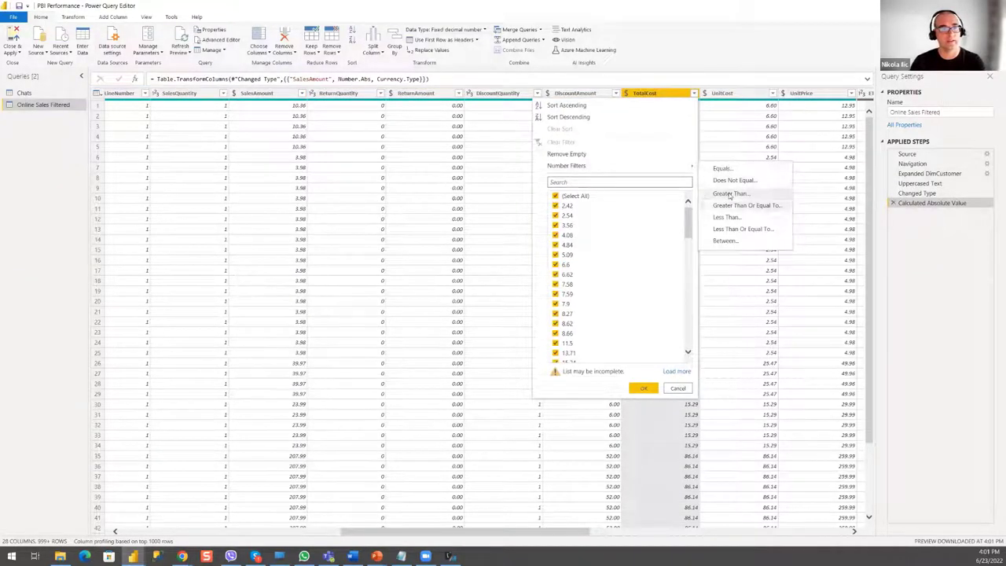
left_click(729, 194)
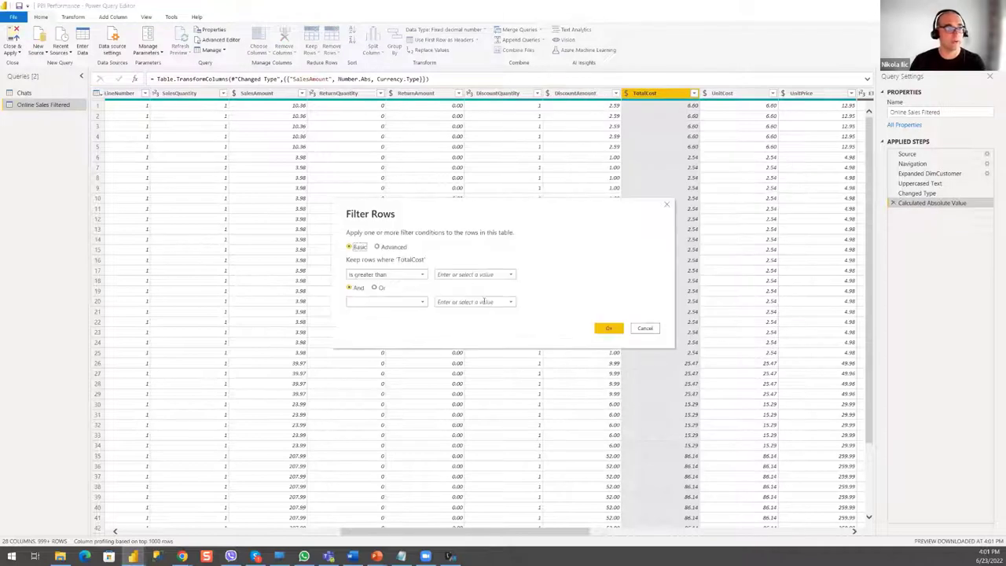
left_click(471, 277)
type("5")
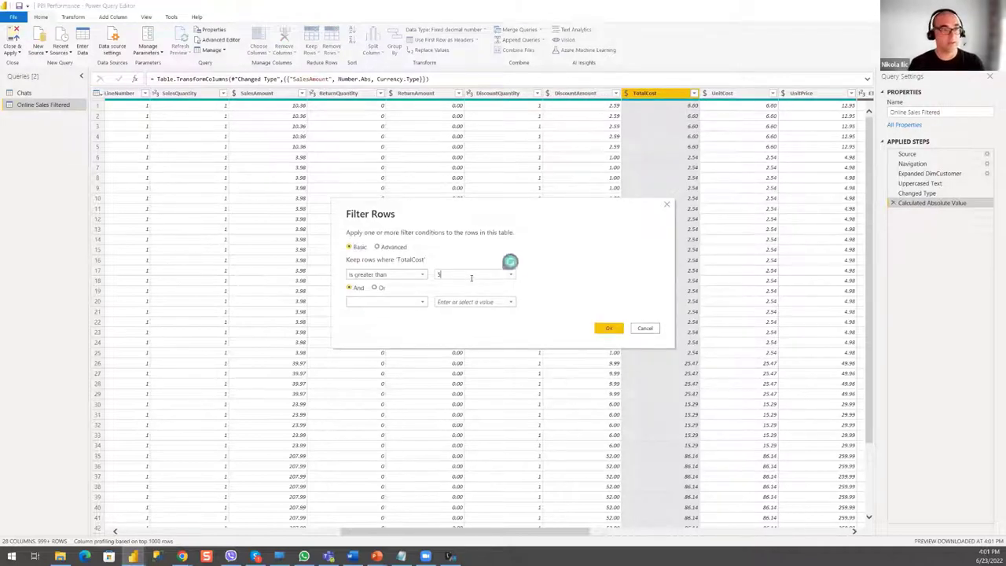
left_click(608, 328)
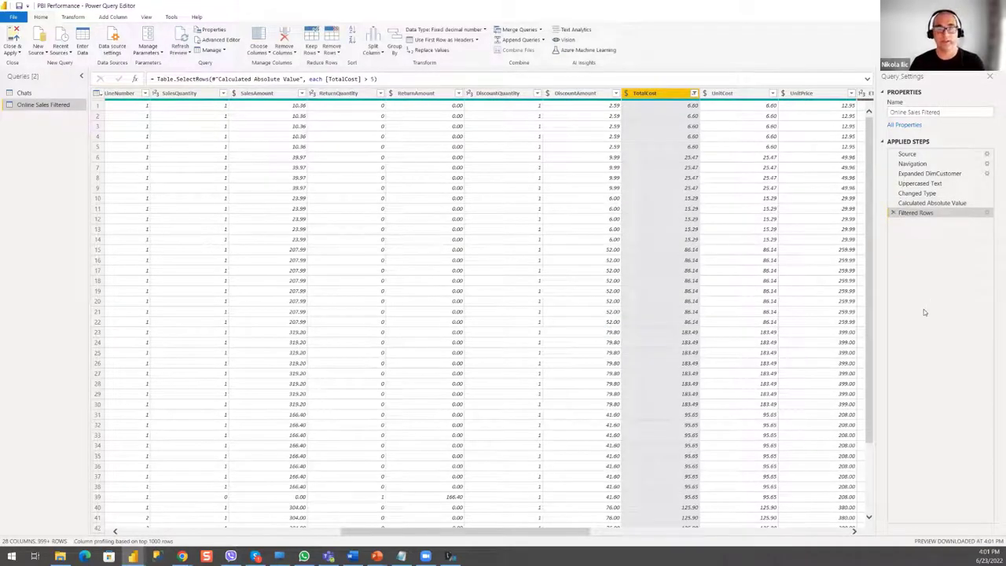
Replace the value M with Male in the DimCustomer.Gender column
left_click_drag(565, 532, 599, 531)
scroll(699, 509, "right", 5)
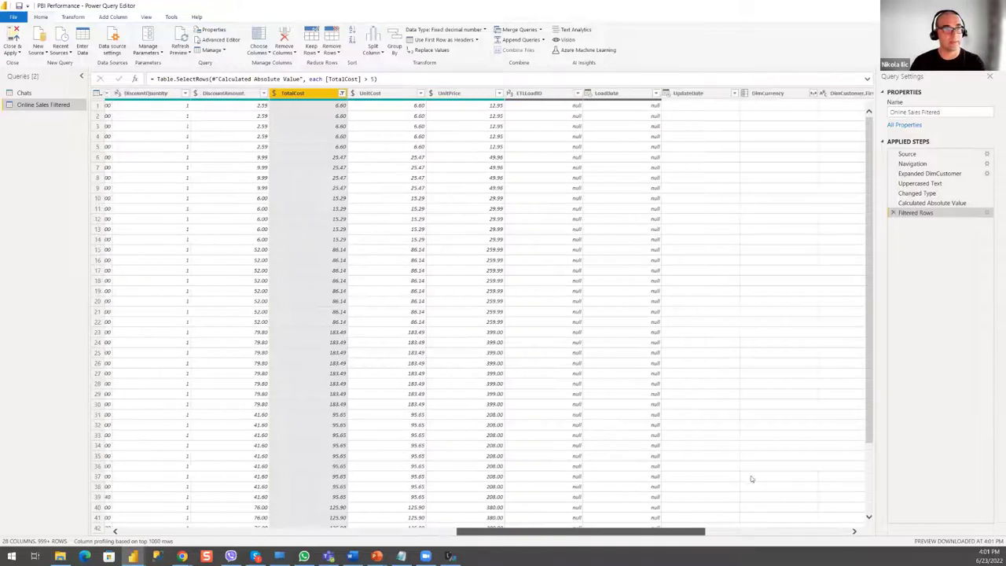
scroll(743, 154, "right", 5)
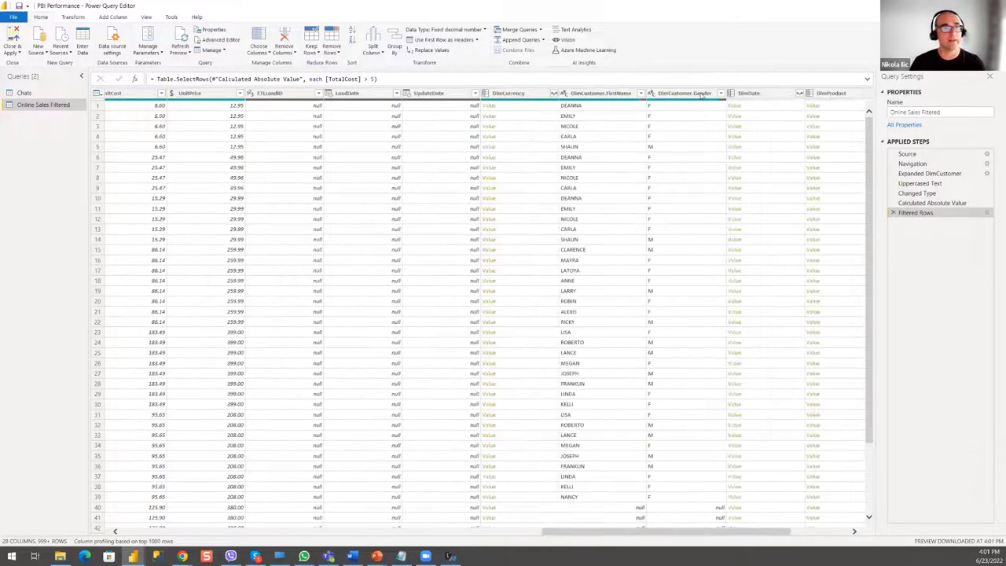
left_click(702, 94)
right_click(702, 94)
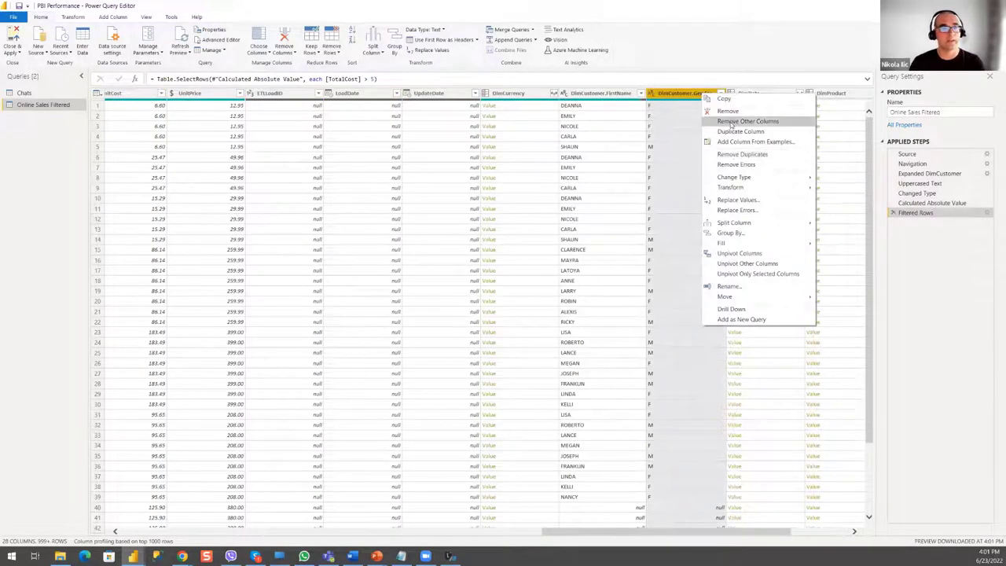
left_click(737, 200)
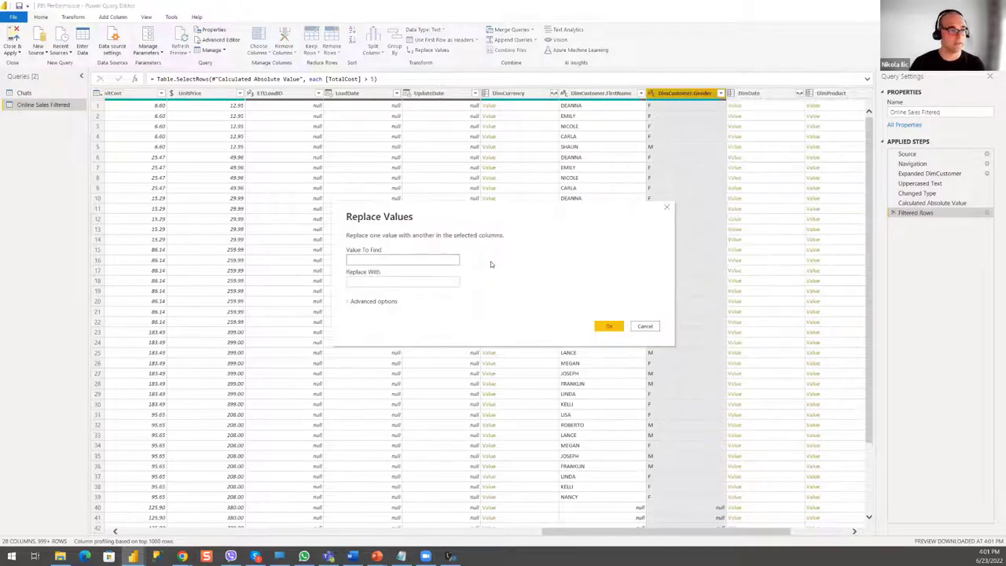
type("M")
key("Tab")
type("Male")
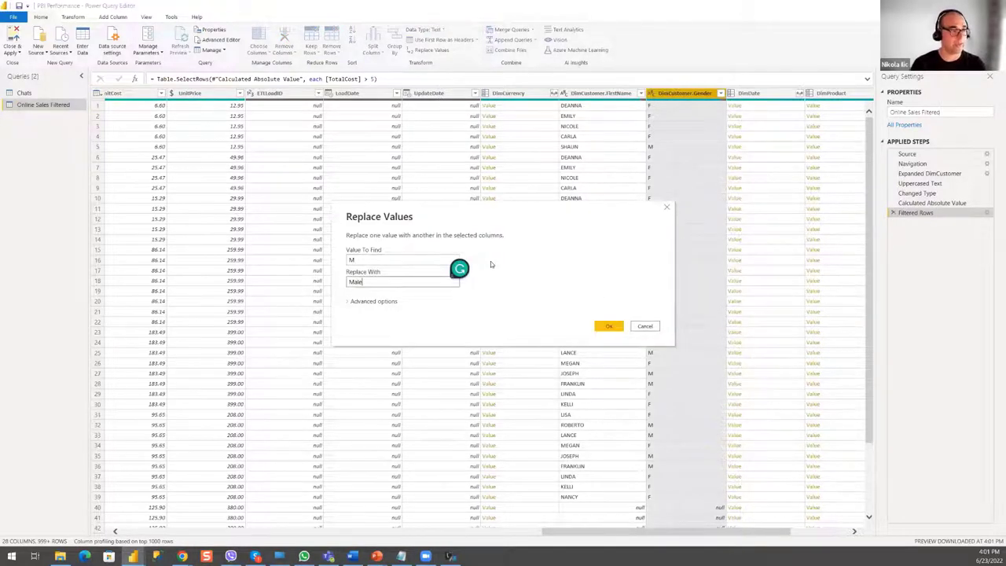
left_click(614, 325)
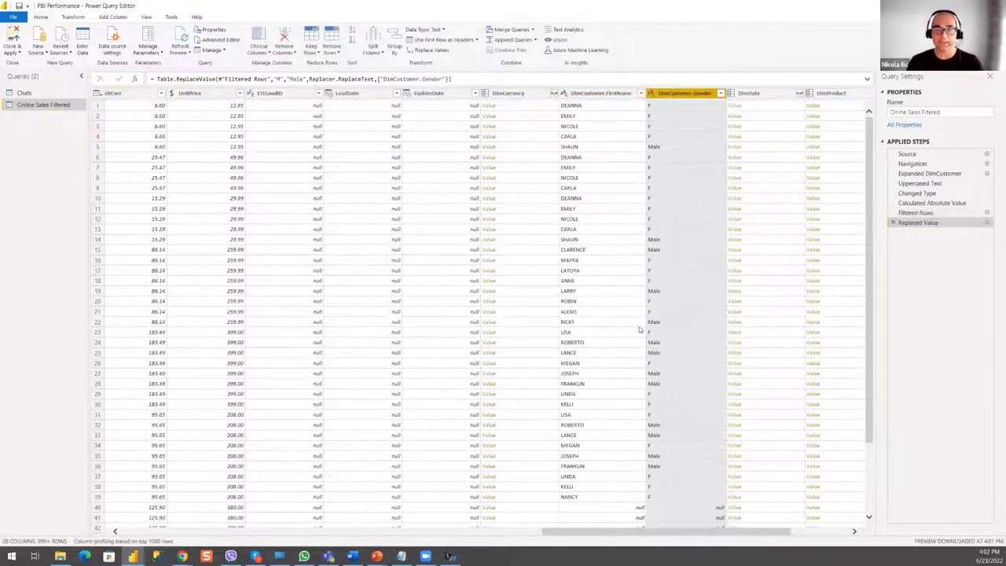
Filter the SalesAmount column to keep only rows with a value greater than 500
left_click_drag(732, 531, 692, 526)
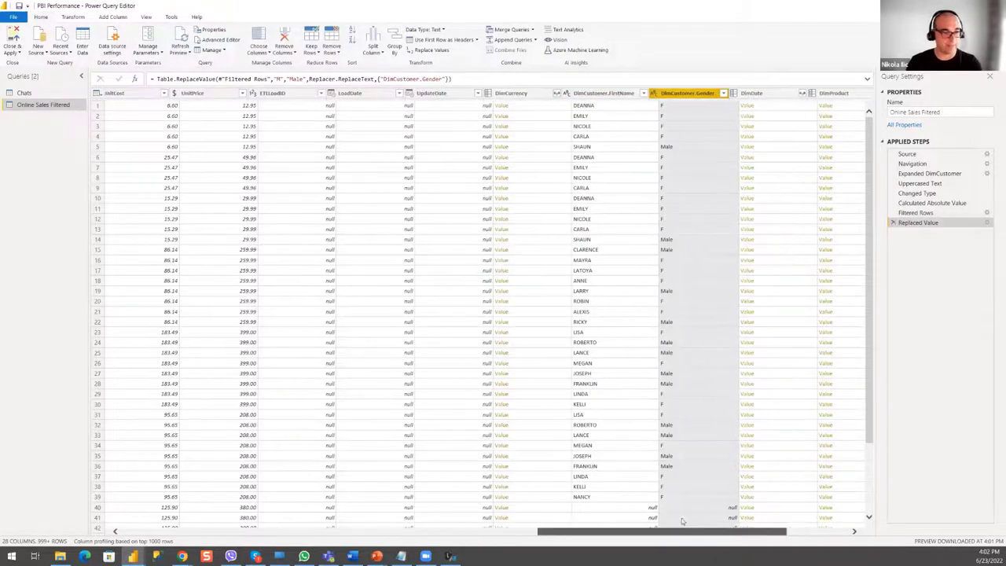
scroll(530, 503, "left", 10)
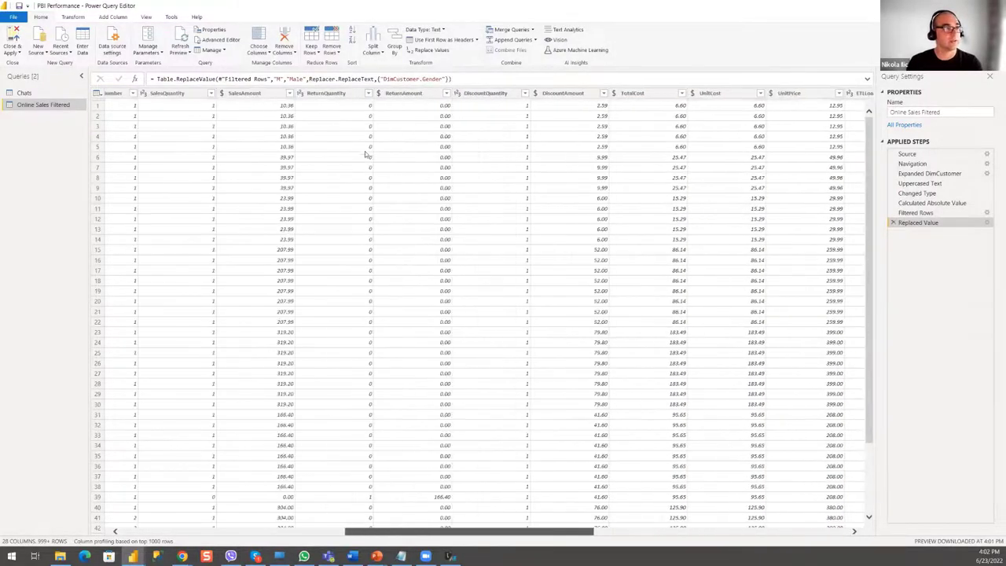
left_click(289, 92)
mouse_move(232, 160)
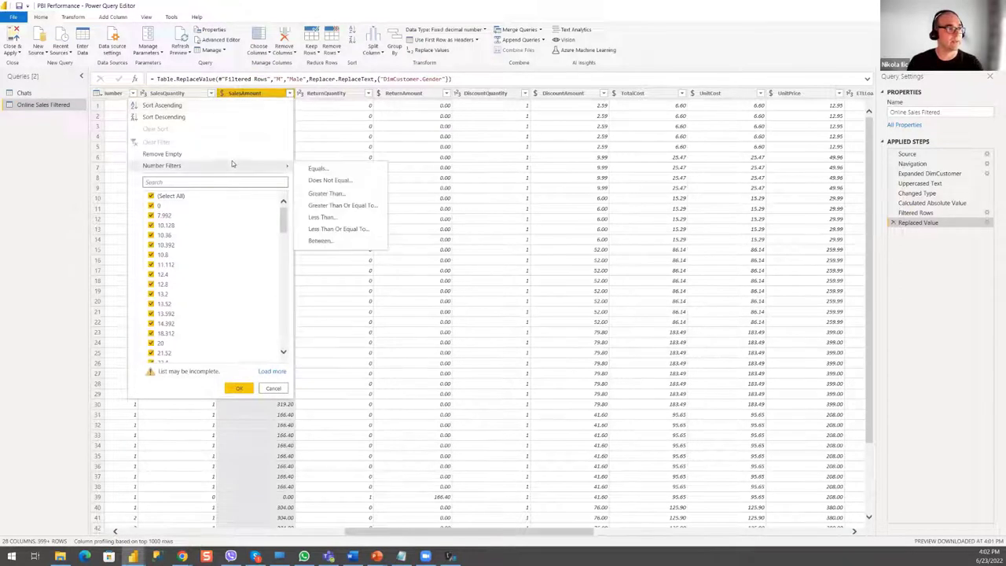
left_click(326, 193)
left_click(484, 274)
type("500")
left_click(609, 328)
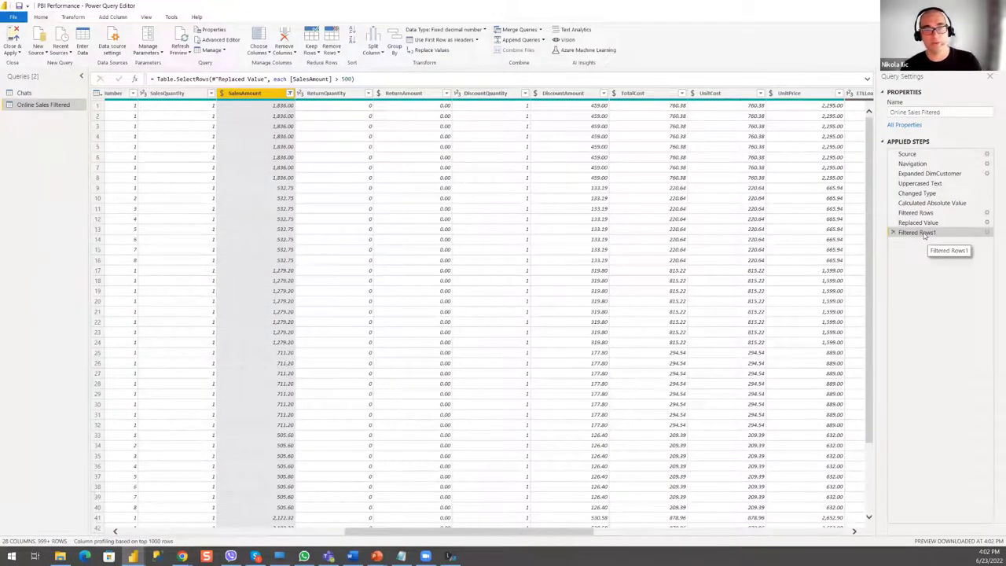
View the native query of the Filtered Rows1 step enlarged, examining how the transformations and filters translate to SQL, and close it
right_click(924, 235)
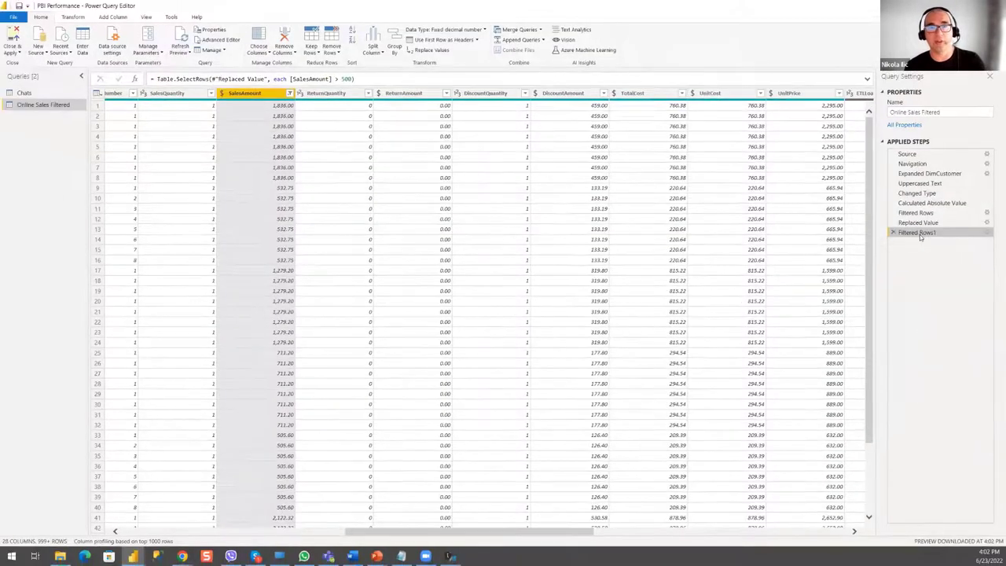
right_click(919, 234)
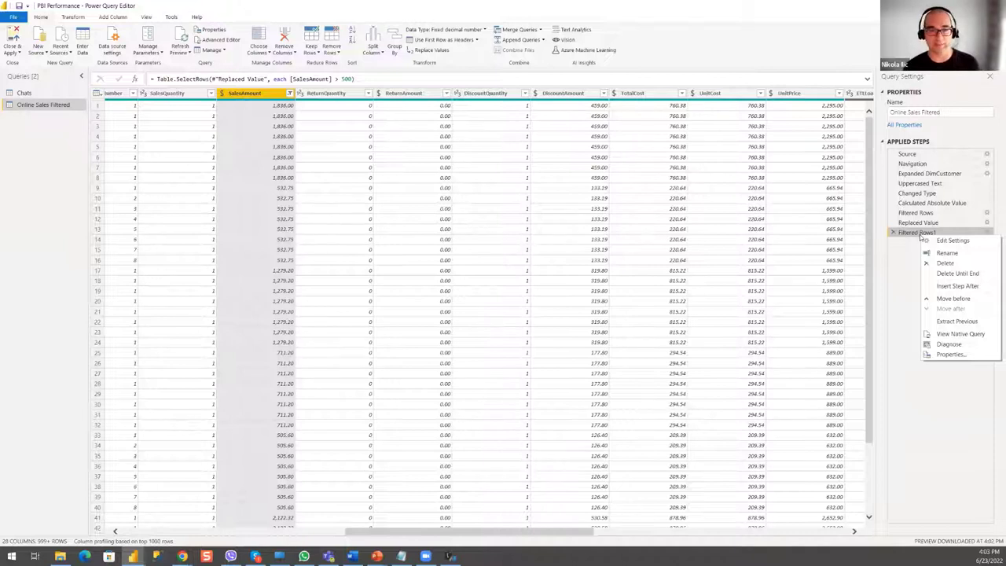
left_click(947, 334)
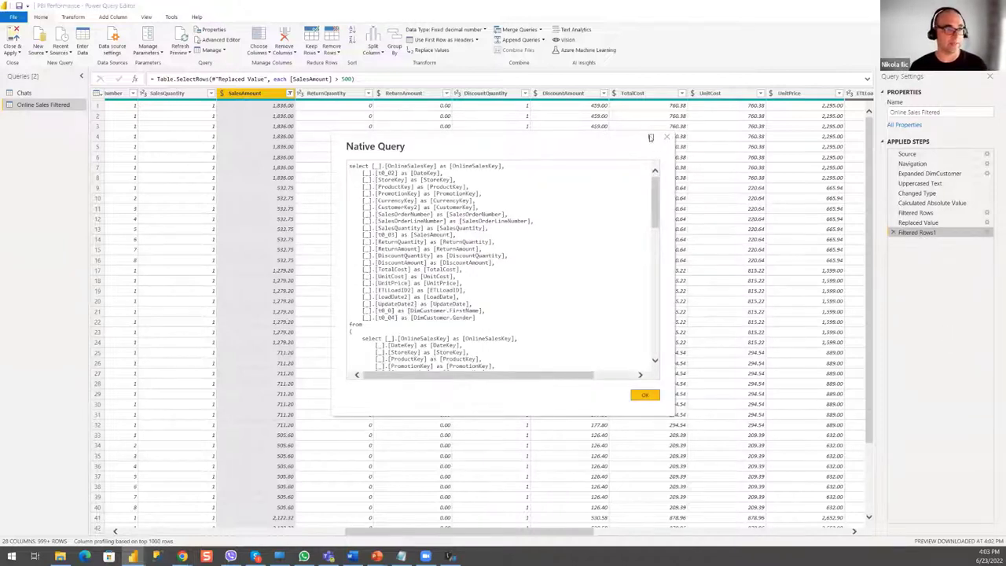
left_click(650, 138)
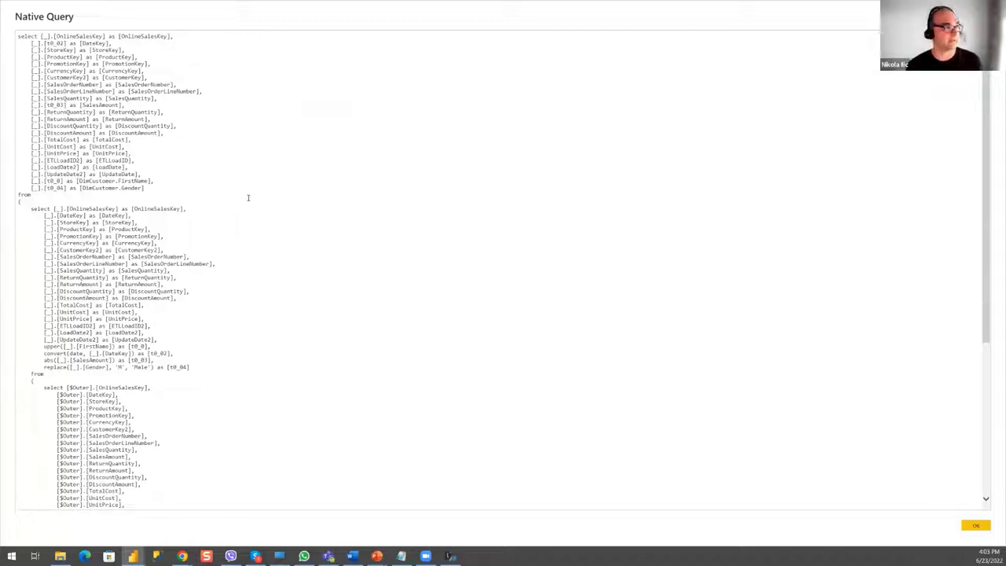
scroll(201, 273, "down", 7)
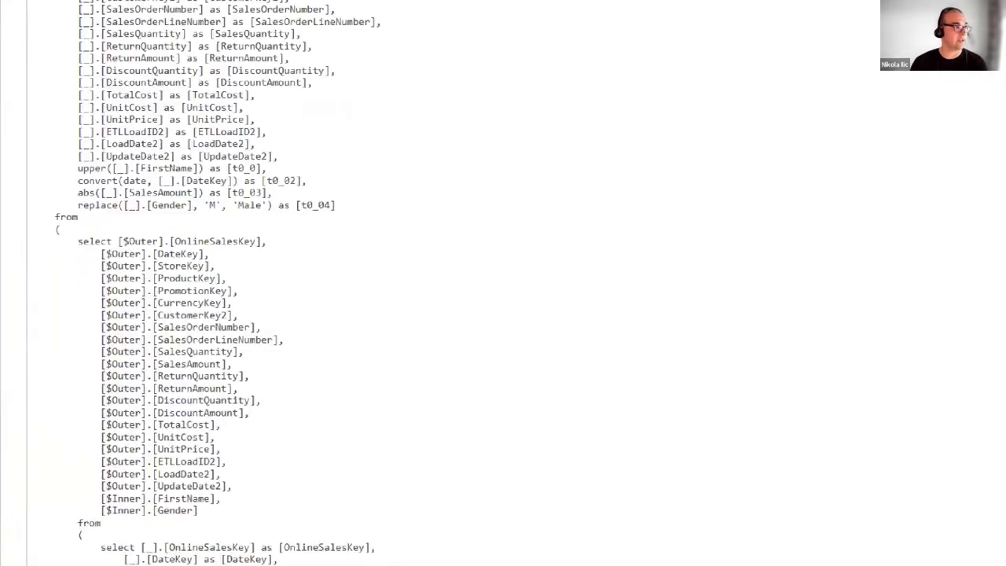
mouse_move(84, 148)
left_mouse_down()
mouse_move(77, 161)
mouse_move(92, 165)
left_mouse_up()
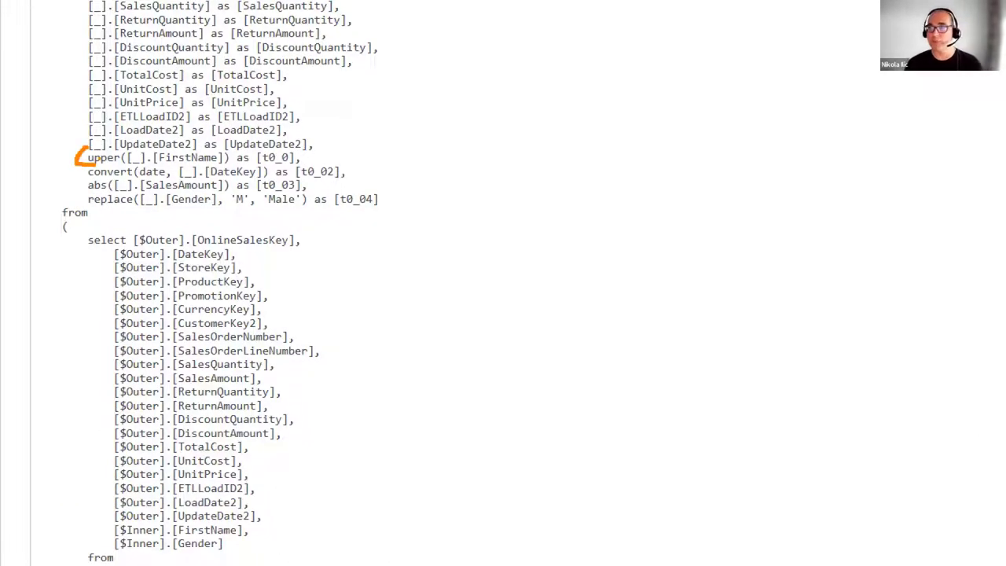
mouse_move(86, 165)
left_mouse_down()
mouse_move(72, 177)
mouse_move(93, 180)
left_mouse_up()
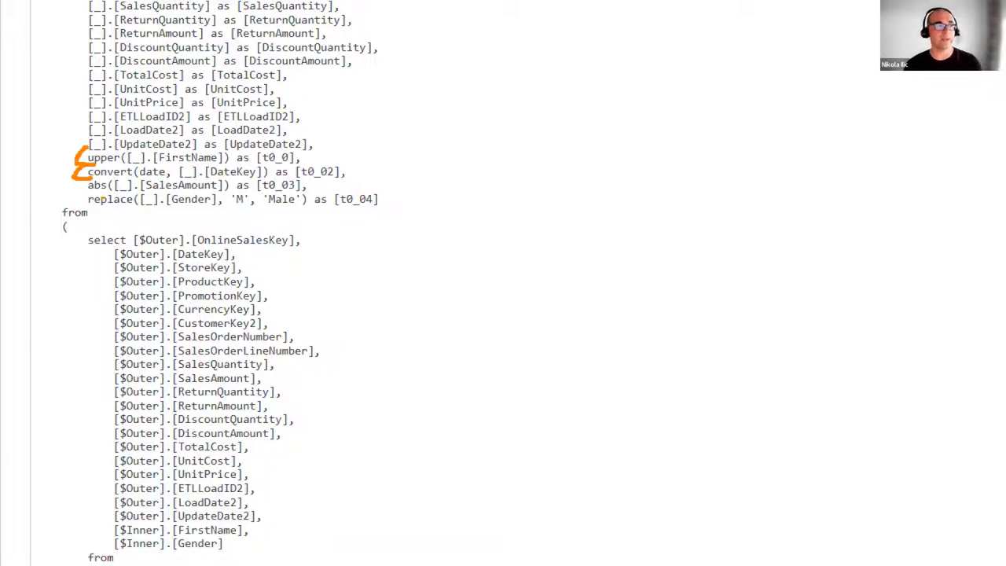
mouse_move(82, 179)
left_mouse_down()
mouse_move(91, 189)
mouse_move(79, 201)
mouse_move(103, 209)
left_mouse_up()
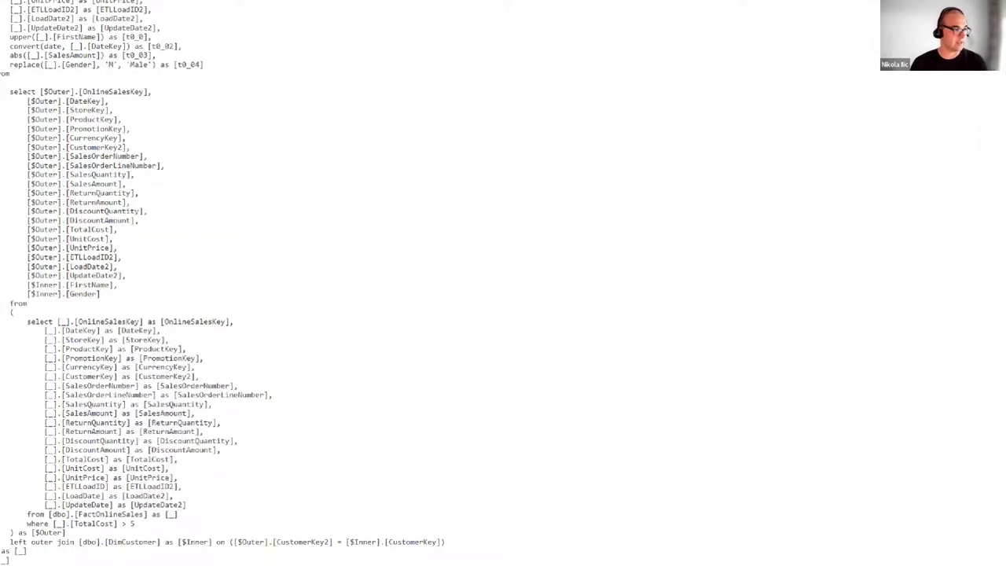
mouse_move(36, 489)
left_mouse_down()
mouse_move(26, 513)
mouse_move(49, 543)
mouse_move(118, 550)
mouse_move(217, 518)
mouse_move(196, 490)
mouse_move(130, 463)
mouse_move(26, 501)
left_mouse_up()
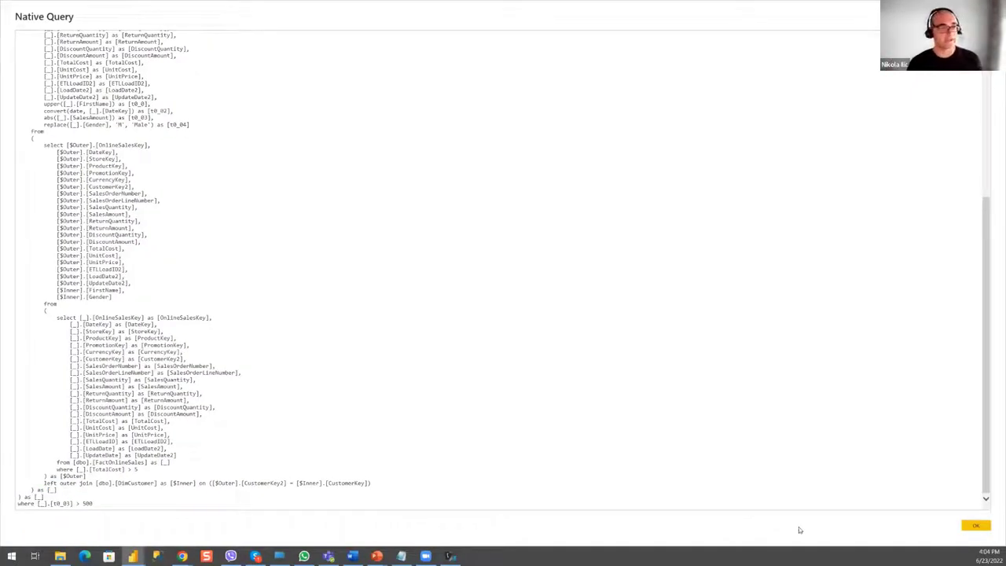
left_click(972, 526)
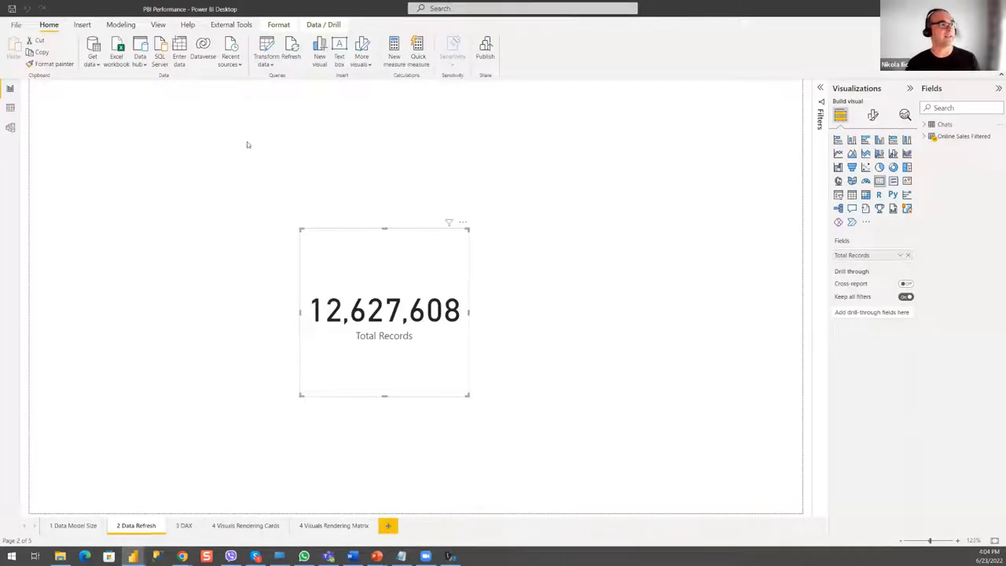
Return to the Power Query Editor and apply the pending query changes to the report
mouse_move(135, 554)
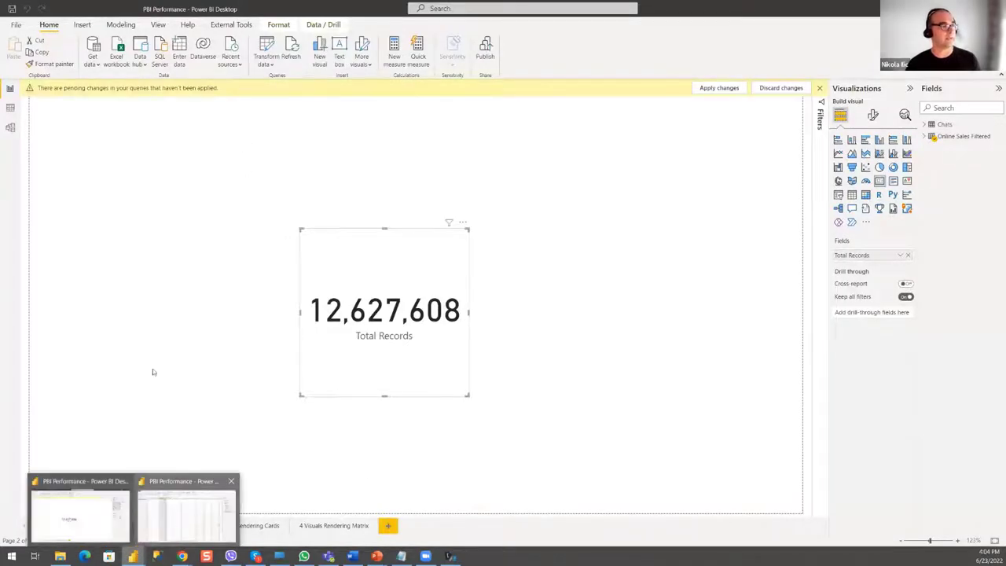
left_click(186, 511)
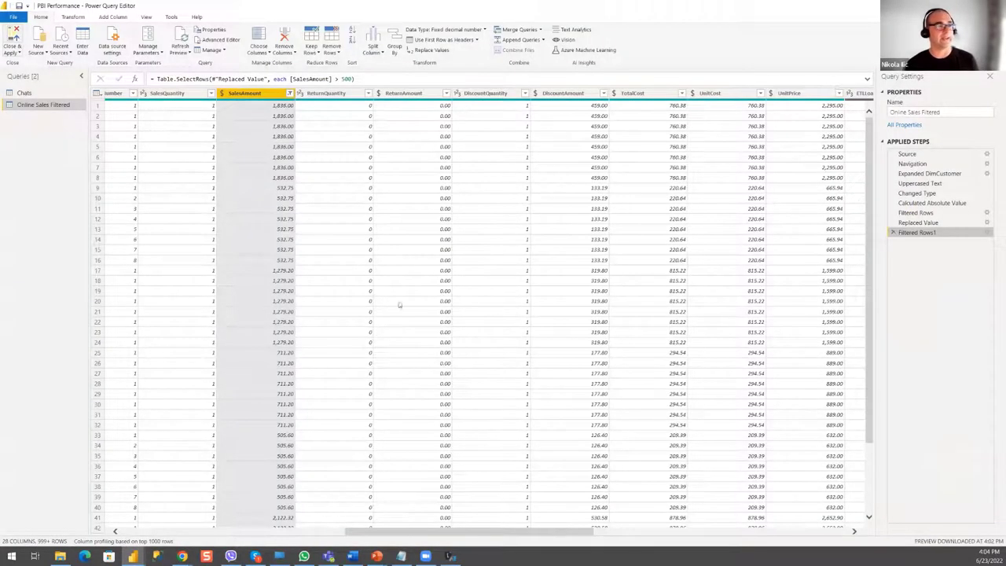
key("alt+Tab")
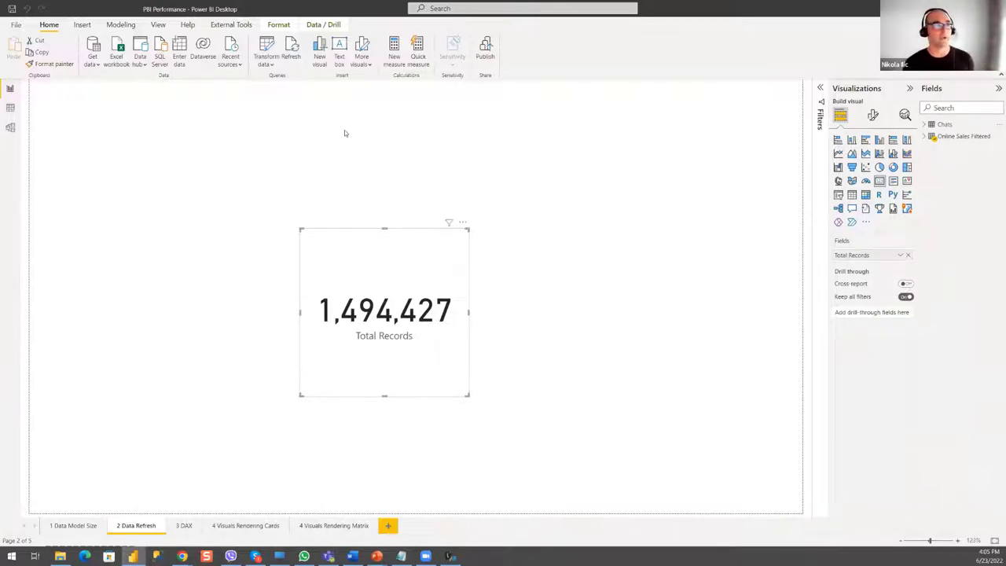
Reopen the query editor and delete the Changed Type step from the Online Sales Filtered query
left_click(267, 49)
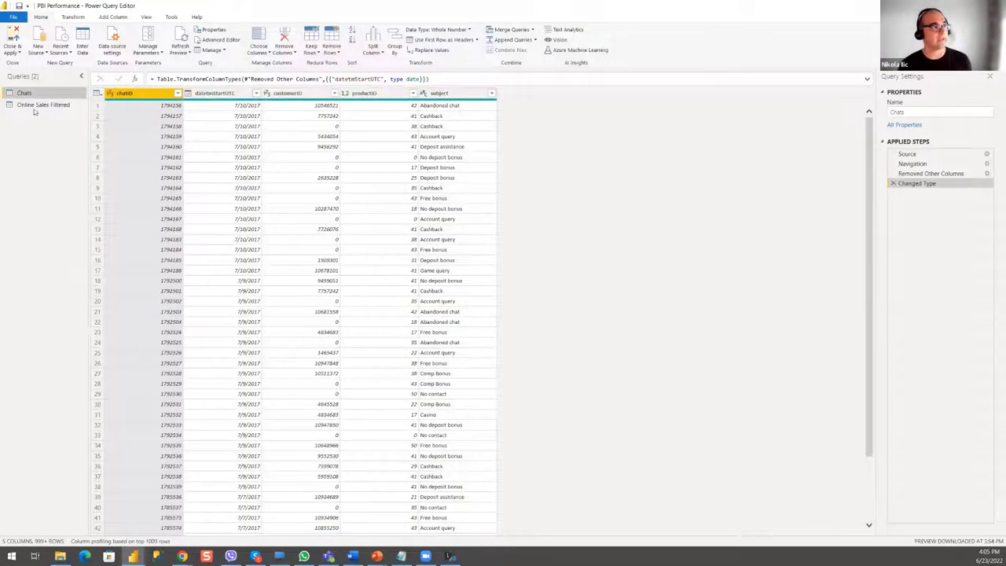
left_click(34, 106)
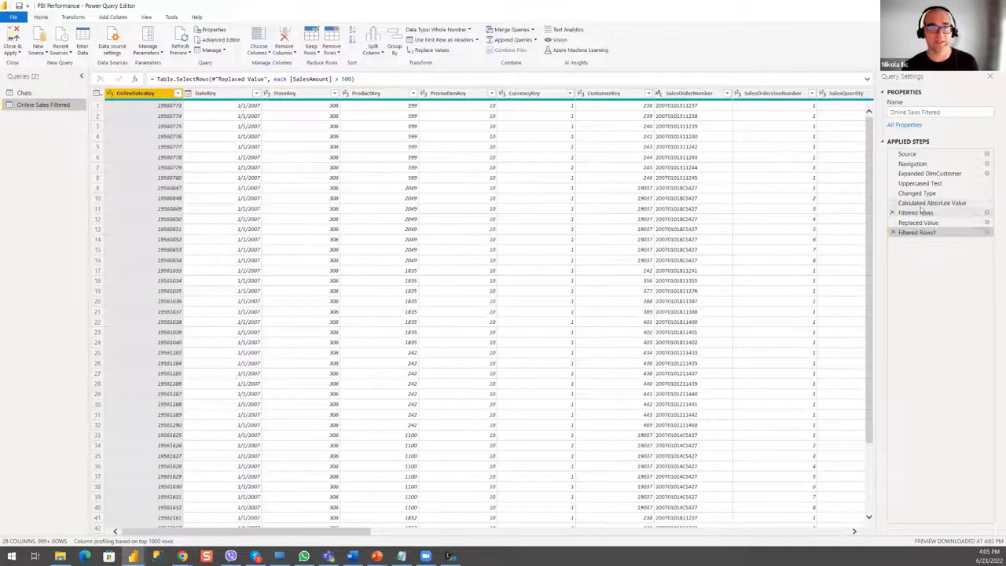
left_click(916, 194)
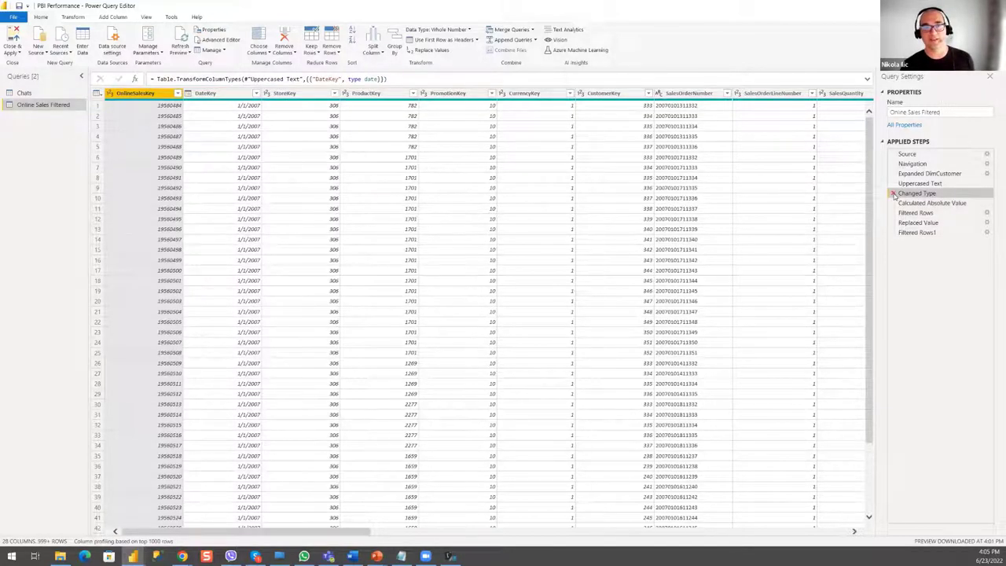
left_click(893, 194)
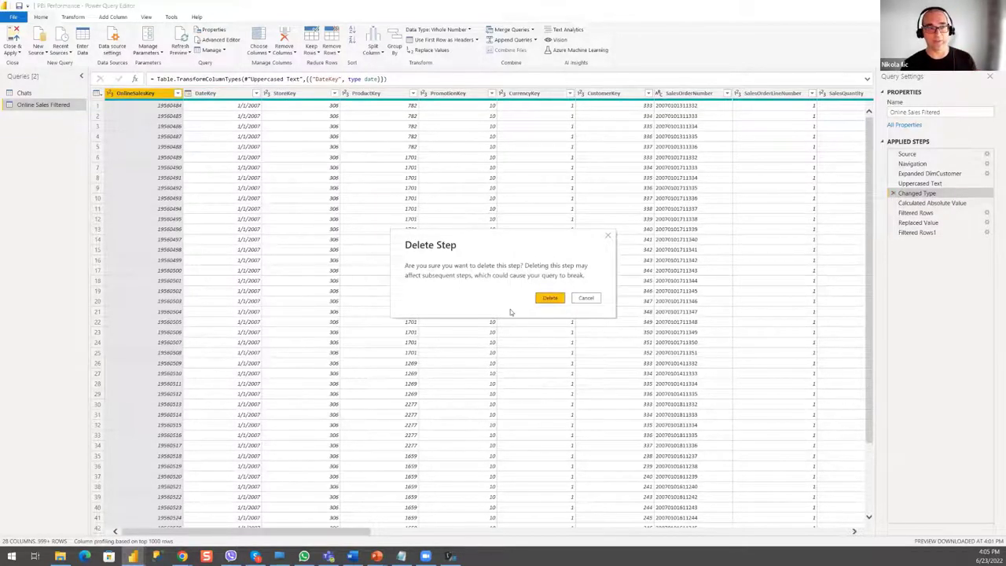
left_click(549, 297)
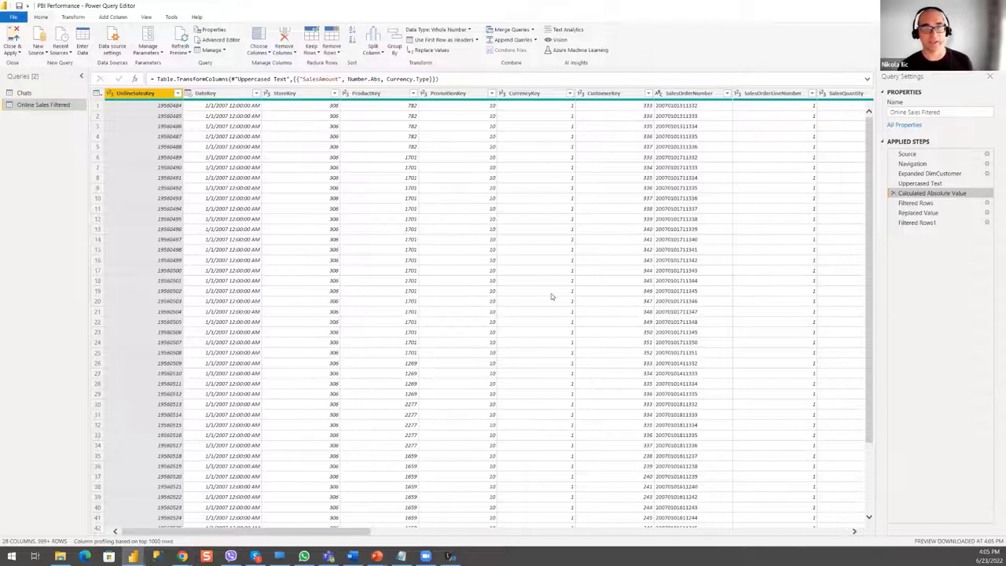
Insert a Date Only transformation of the DateKey column right after the Uppercased Text step
left_click(931, 182)
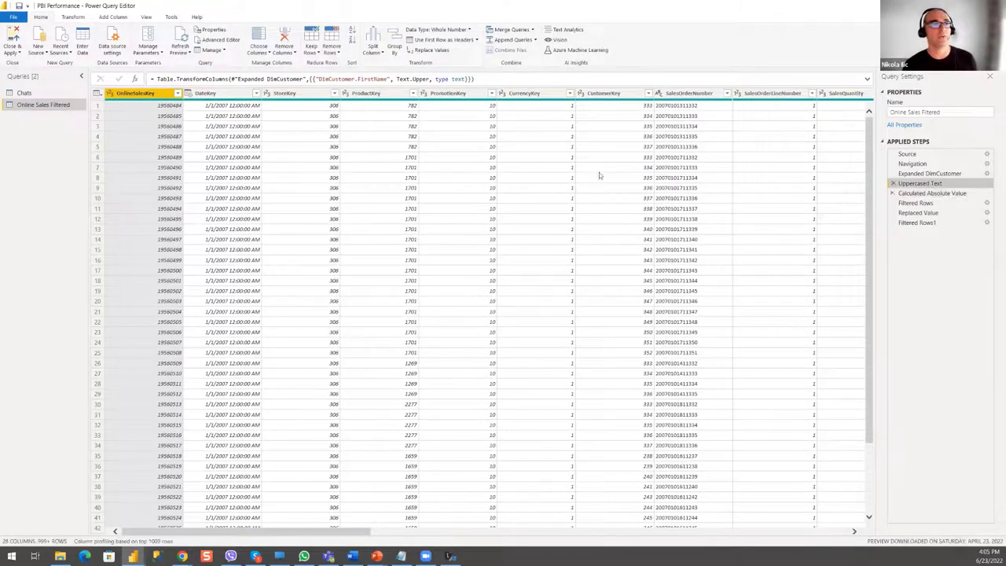
left_click(227, 94)
right_click(227, 93)
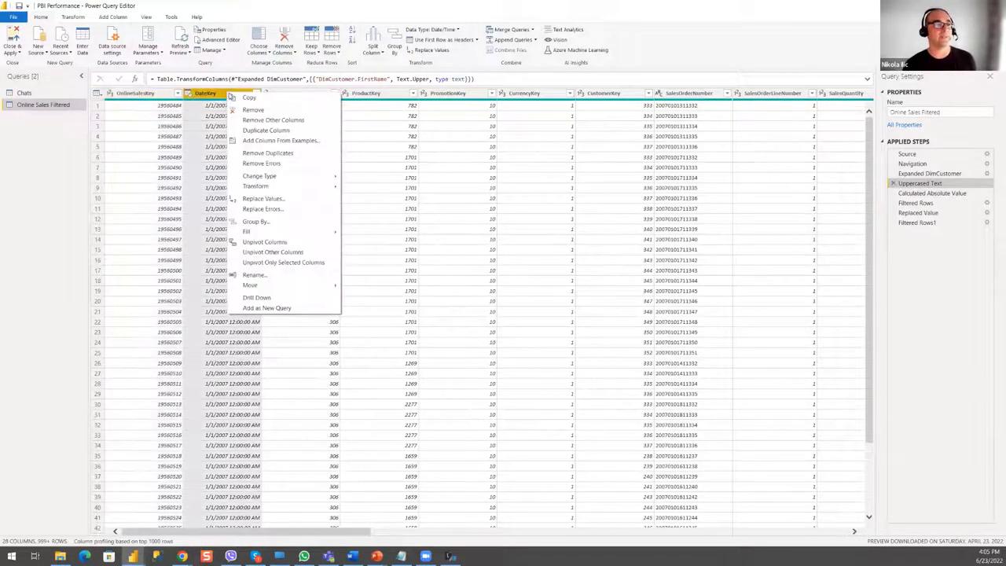
mouse_move(264, 180)
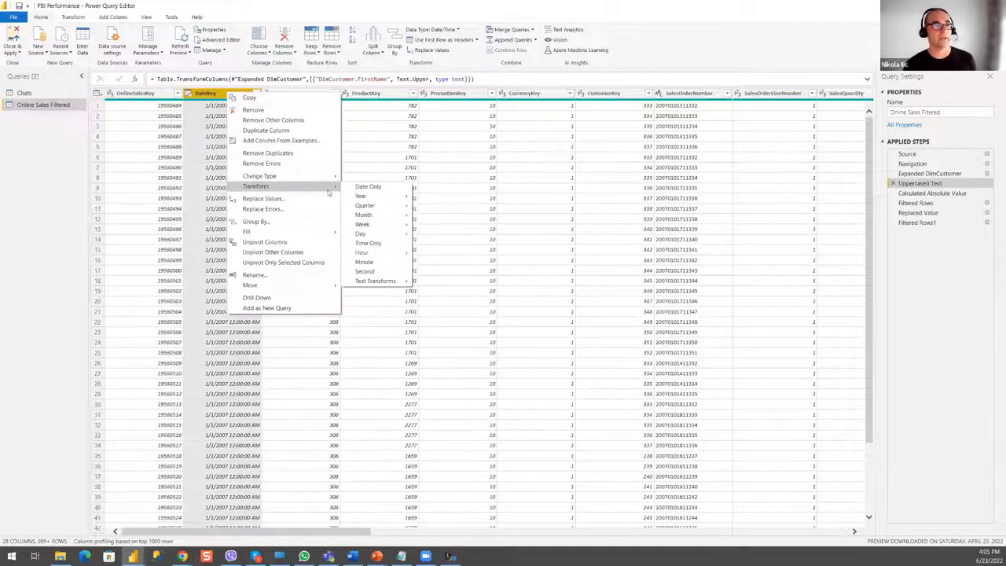
left_click(377, 189)
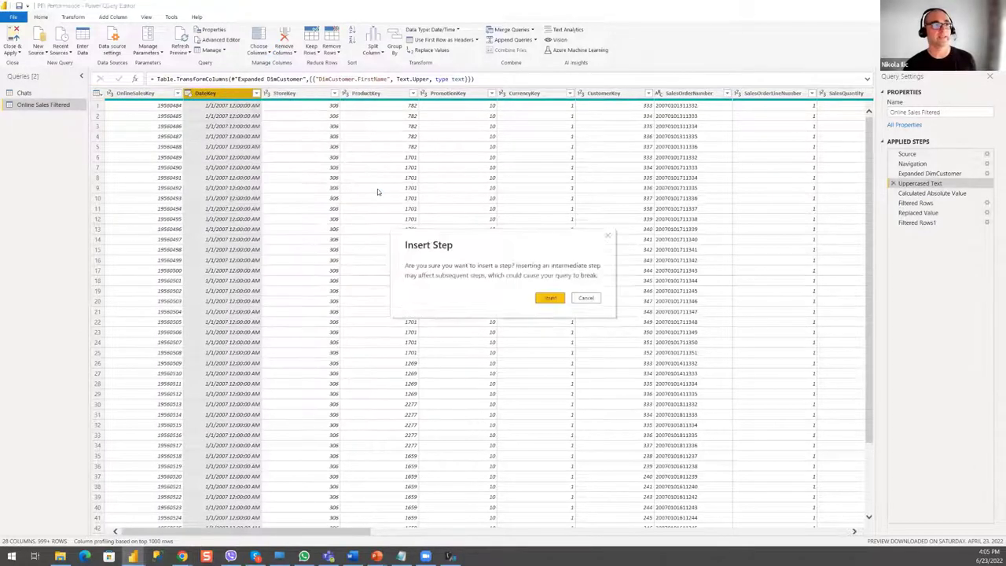
left_click(542, 298)
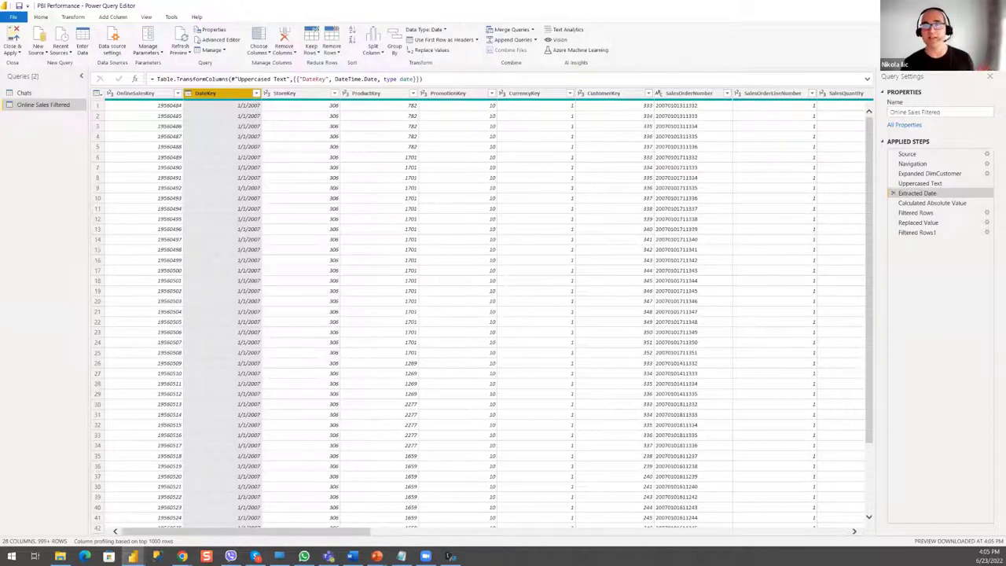
Check whether a native query is available for Filtered Rows1 and the earlier applied steps back to Extracted Date
left_click(927, 234)
right_click(929, 235)
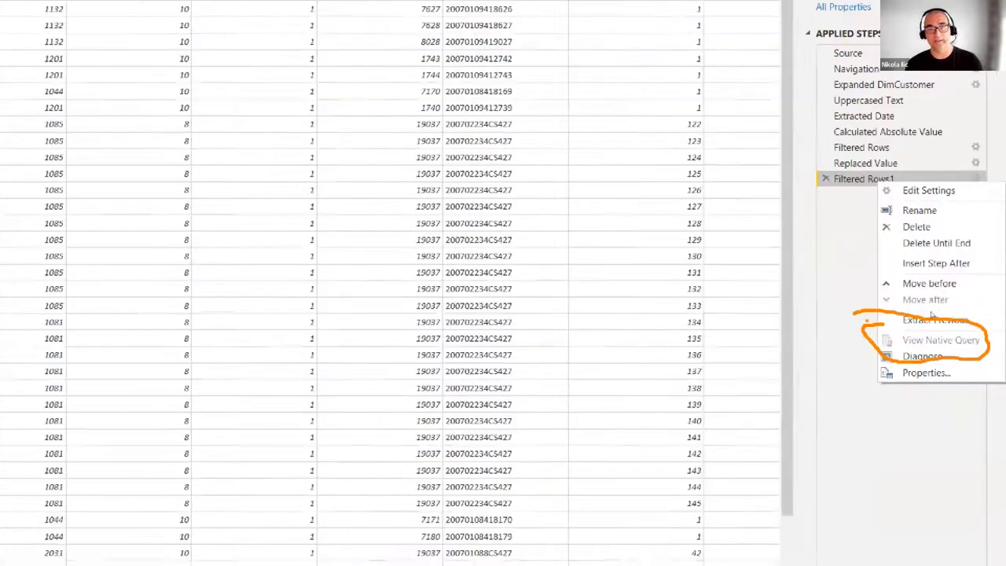
key("Escape")
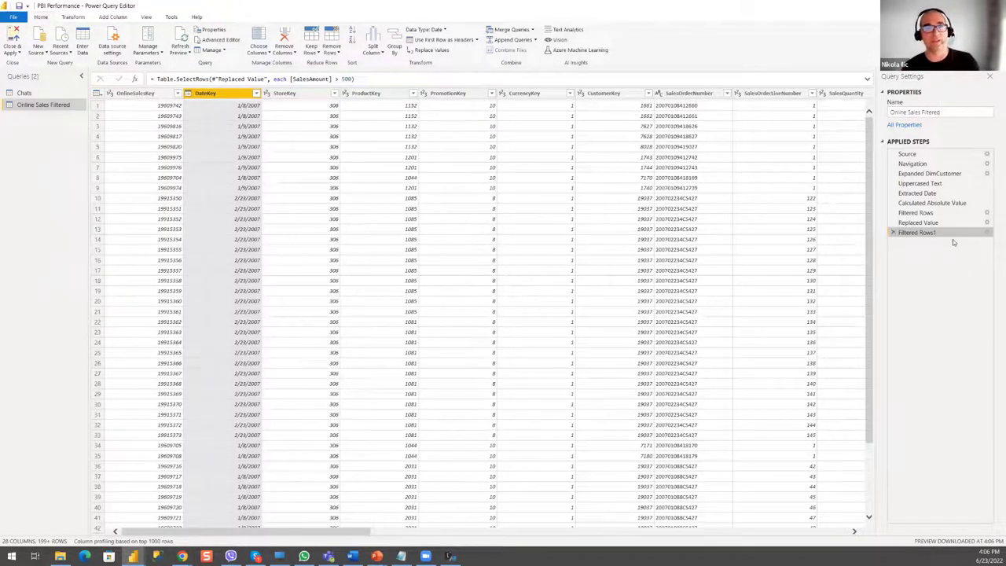
right_click(914, 224)
left_click(913, 223)
left_click(923, 202)
right_click(915, 204)
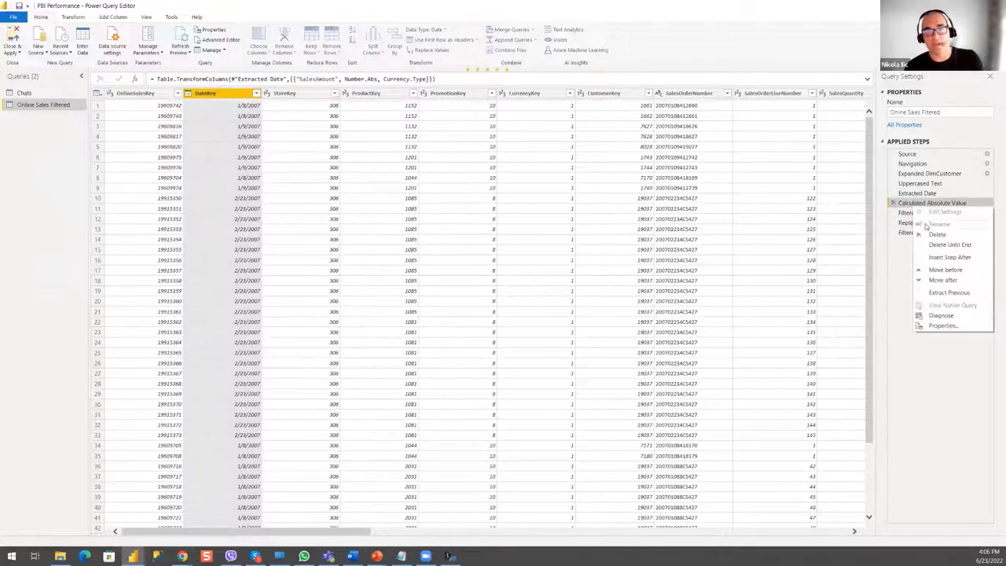
left_click(920, 192)
right_click(929, 193)
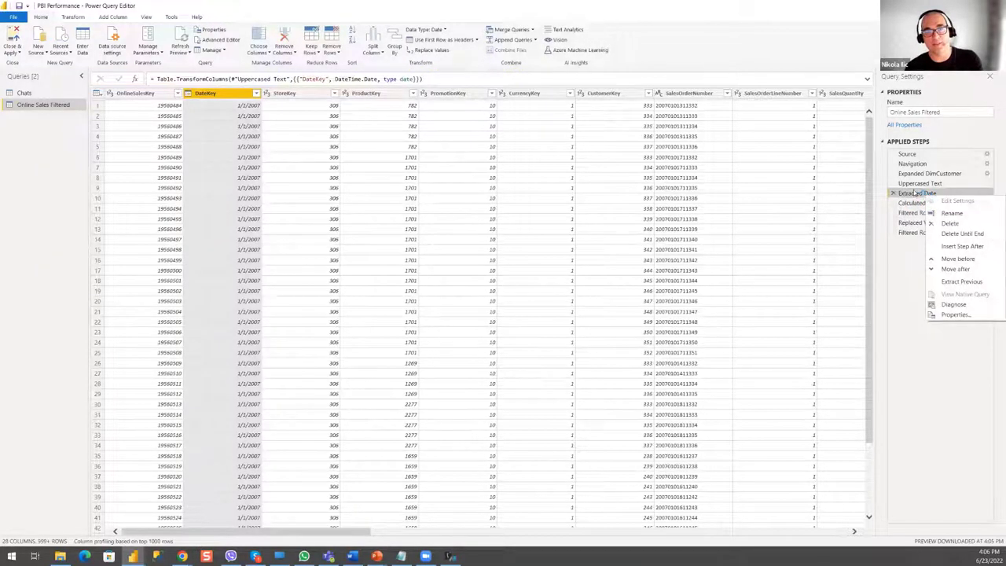
left_click(926, 193)
View the native query of the Uppercased Text step in an enlarged window
left_click(915, 183)
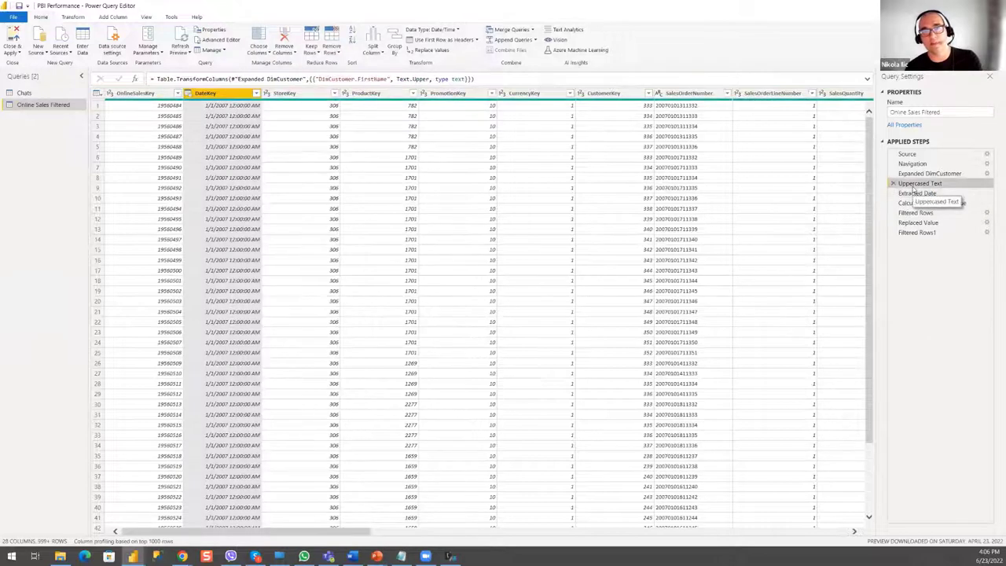
right_click(915, 187)
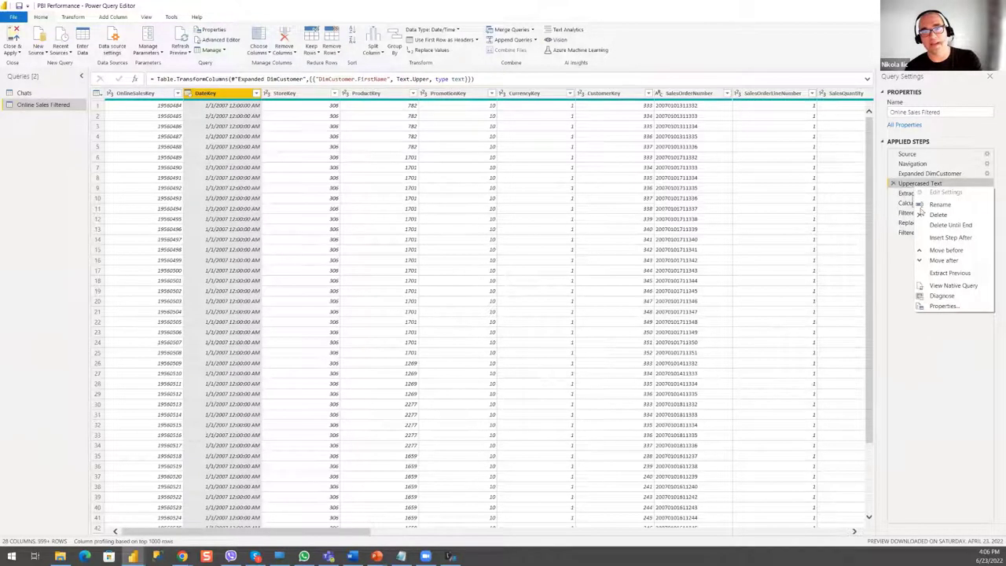
left_click(947, 285)
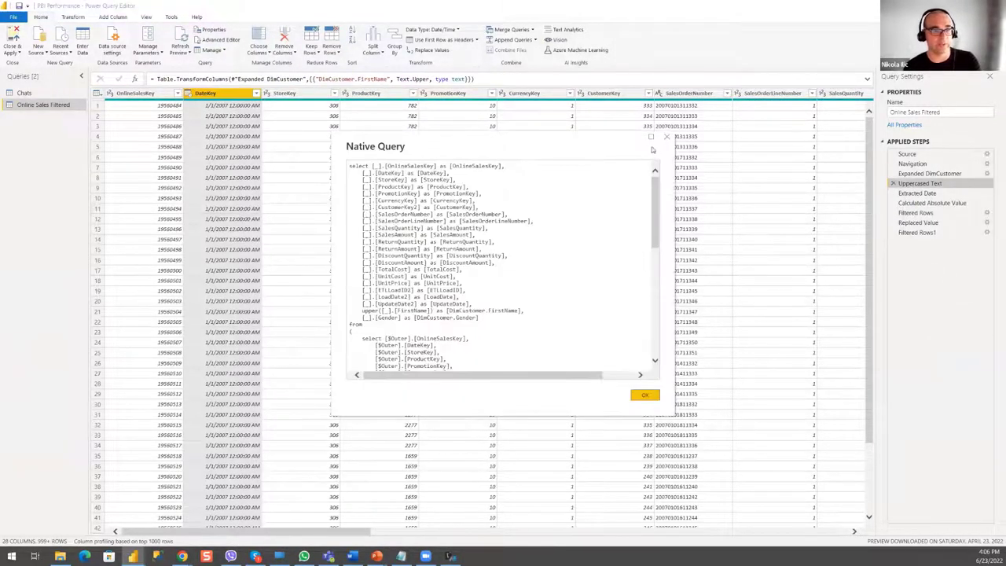
left_click(650, 138)
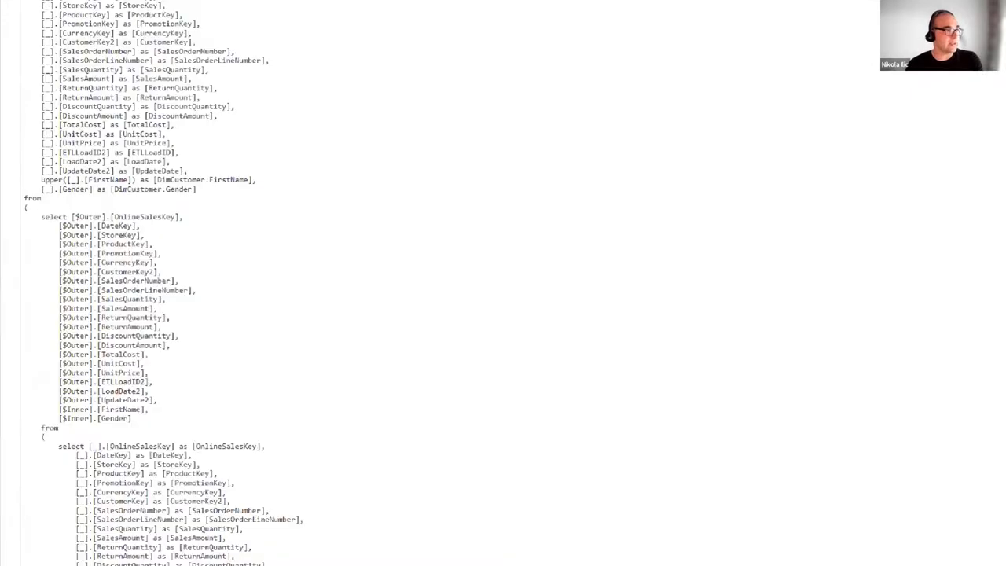
Mark the upper() expression for DimCustomer.FirstName in the enlarged native query, and close the query view
left_click_drag(56, 181, 96, 188)
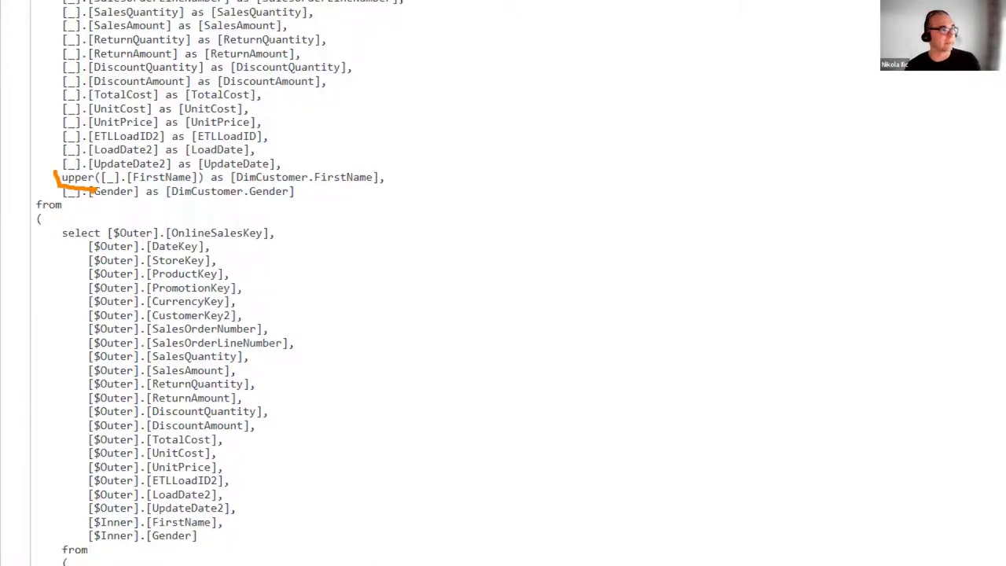
key("Escape")
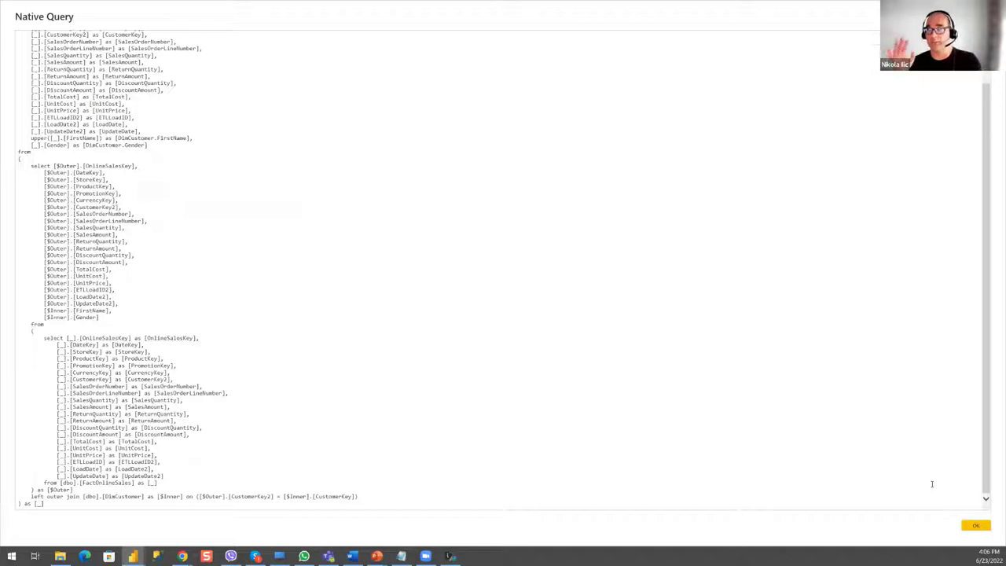
left_click(975, 525)
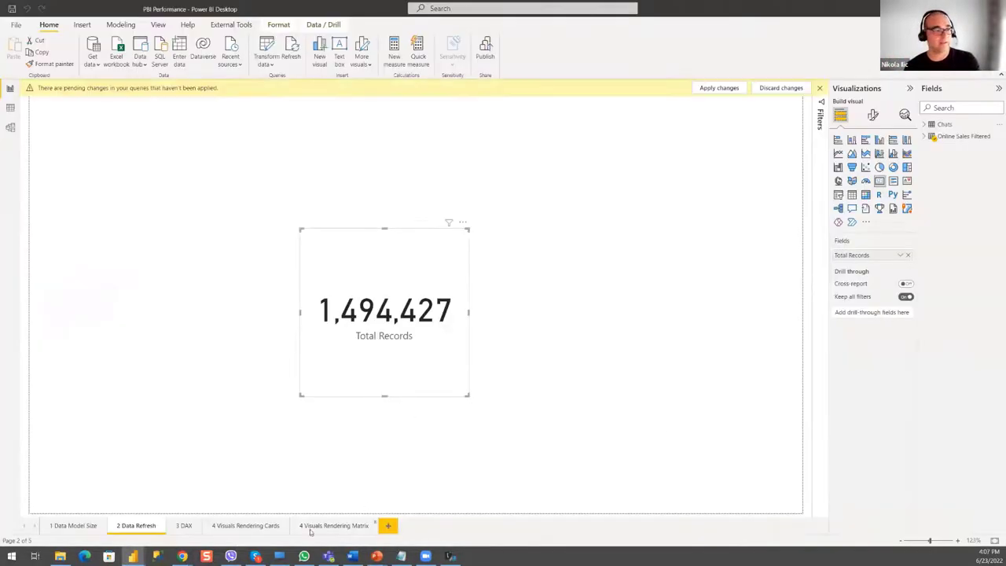
Return to the open Power Query Editor, then close it and apply the pending query changes to the model
mouse_move(132, 555)
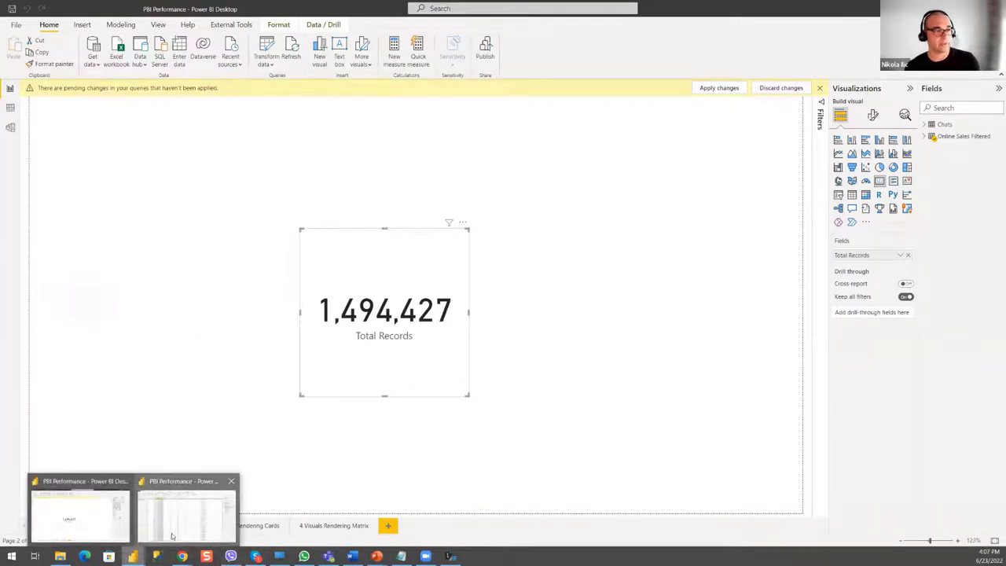
left_click(186, 502)
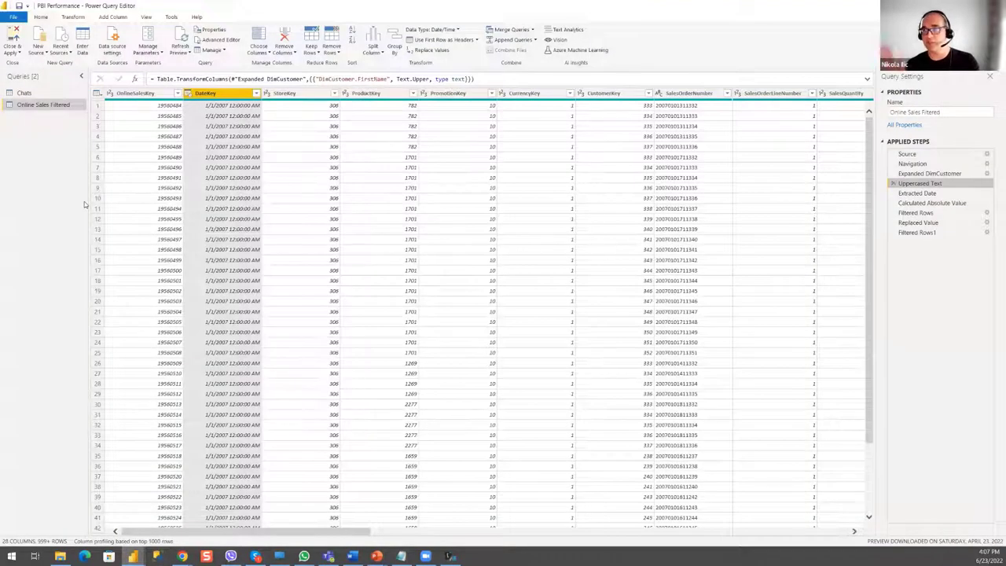
left_click(11, 38)
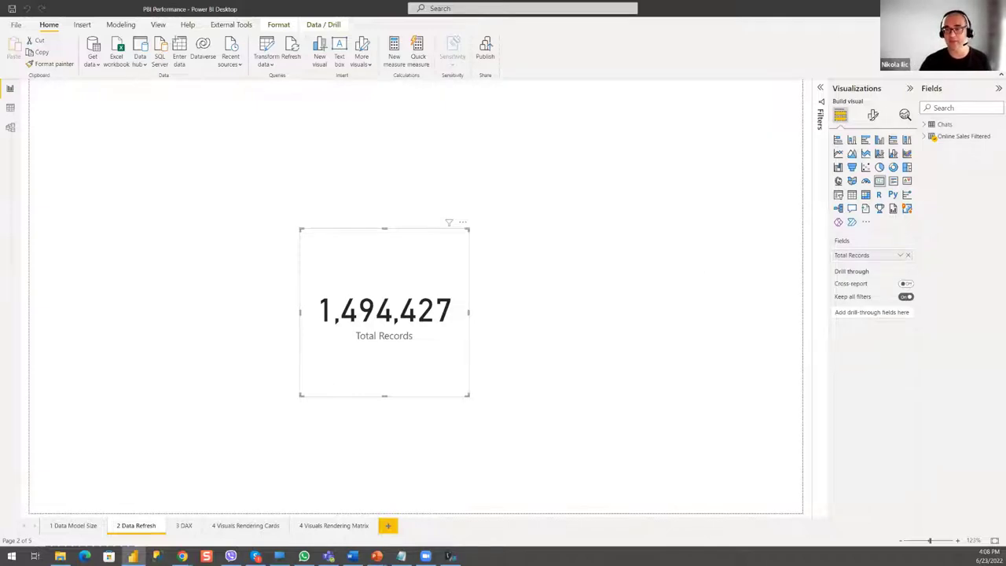
Switch to the PowerPoint slideshow and advance the Data Refresh Best Practices slide to the dax.tips link on visualising a Power BI refresh
key("alt+Tab")
left_click(756, 334)
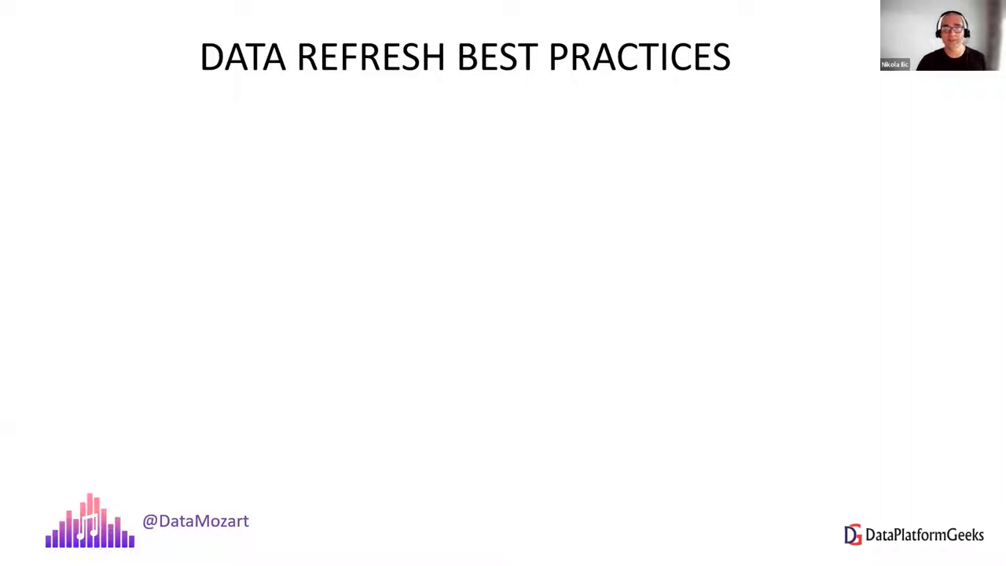
left_click(691, 290)
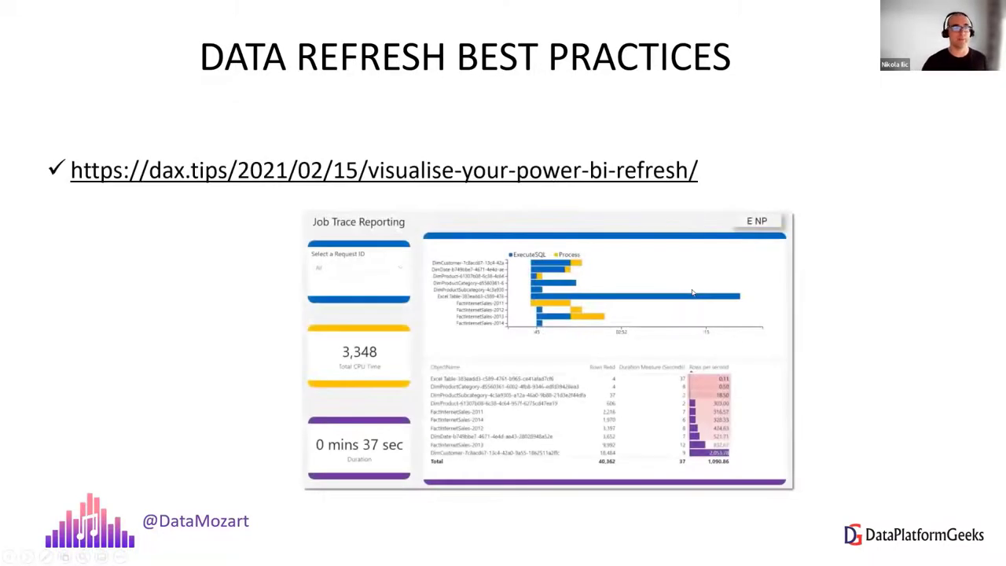